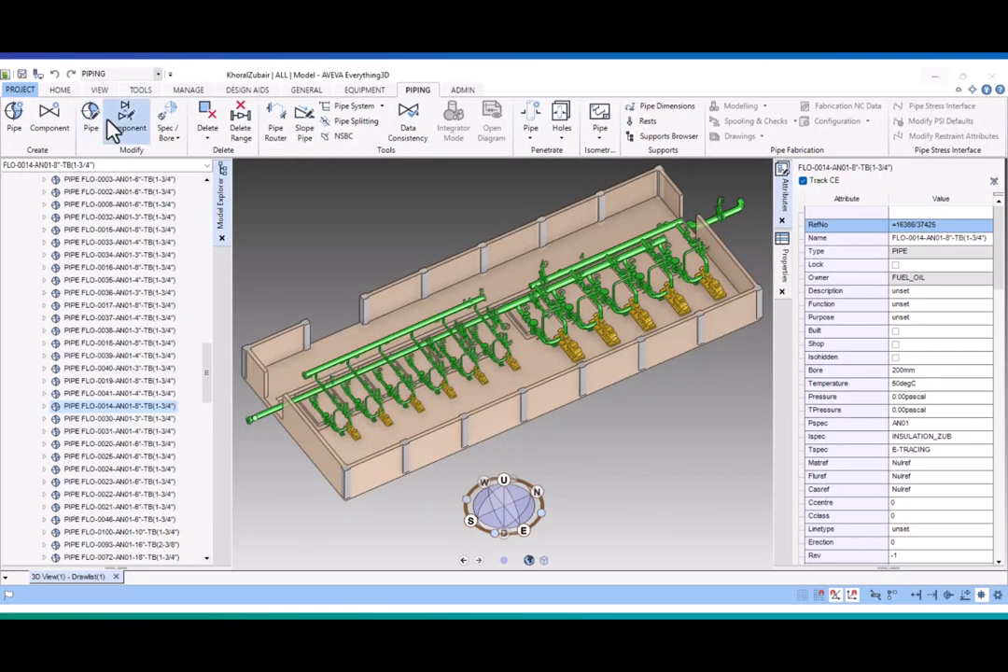
# - Examine the connectivity of pipe FLO-0014-AN01-8"-TB(1-3/4) and locate its branches B1 to B4 in the model
pyautogui.click(91, 114)
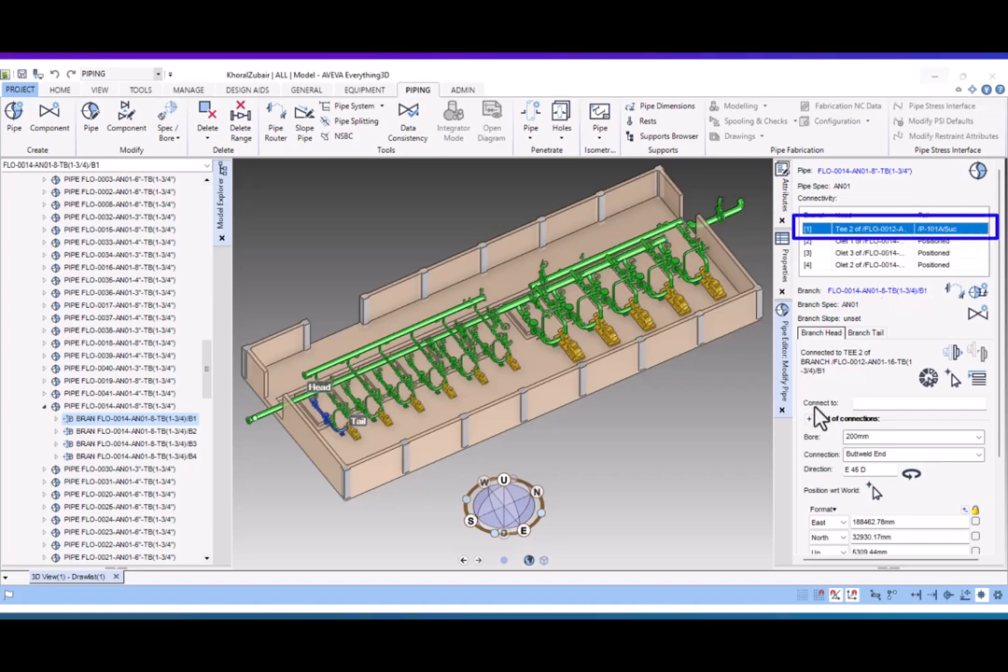
pyautogui.click(783, 409)
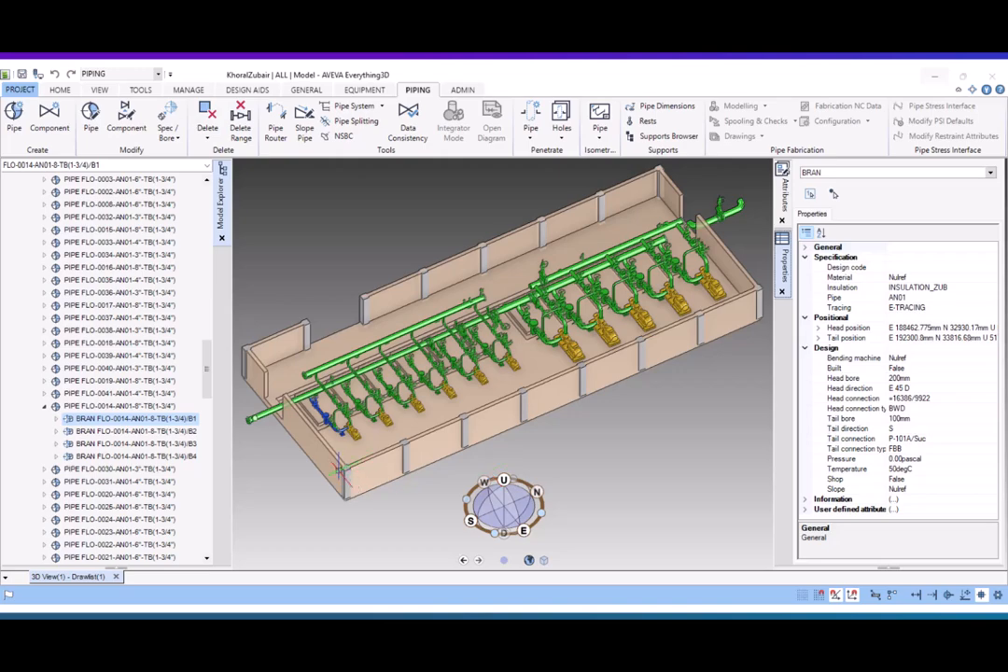
pyautogui.scroll(10, 322, 418)
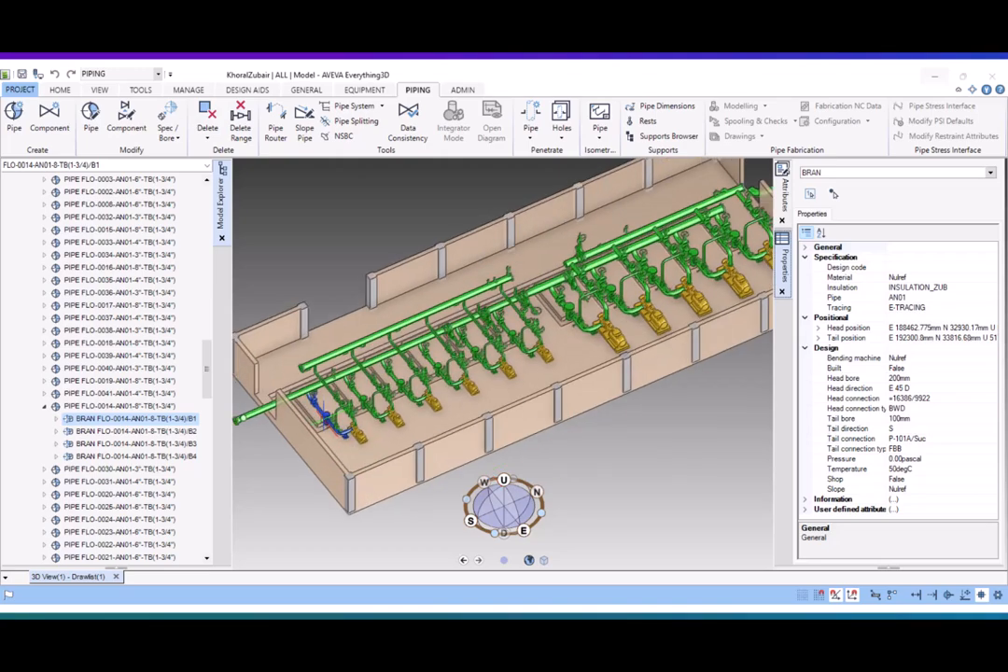
pyautogui.scroll(8, 322, 420)
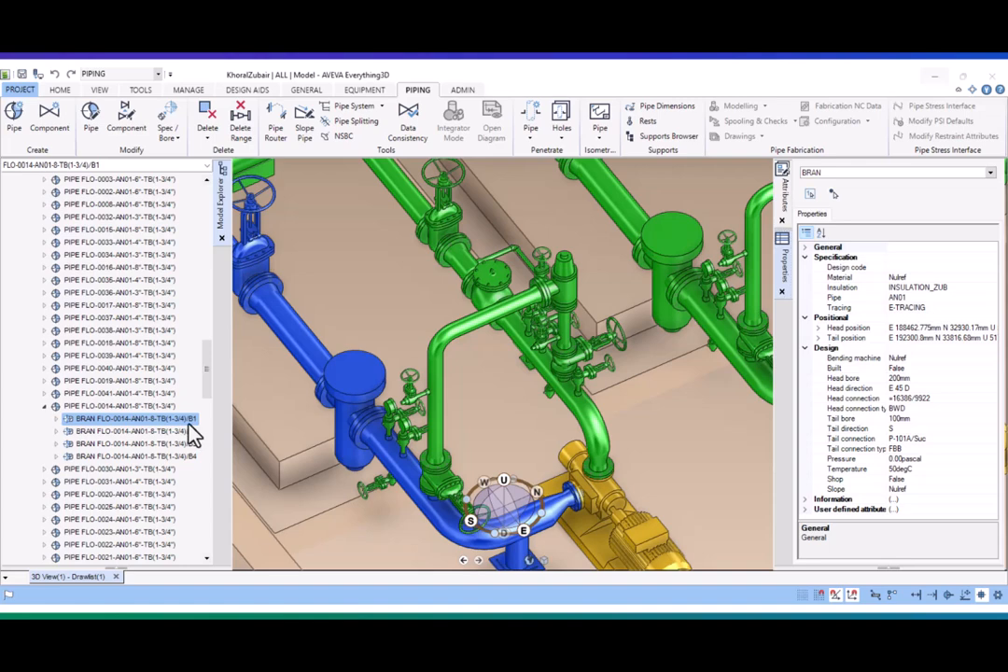
pyautogui.click(187, 432)
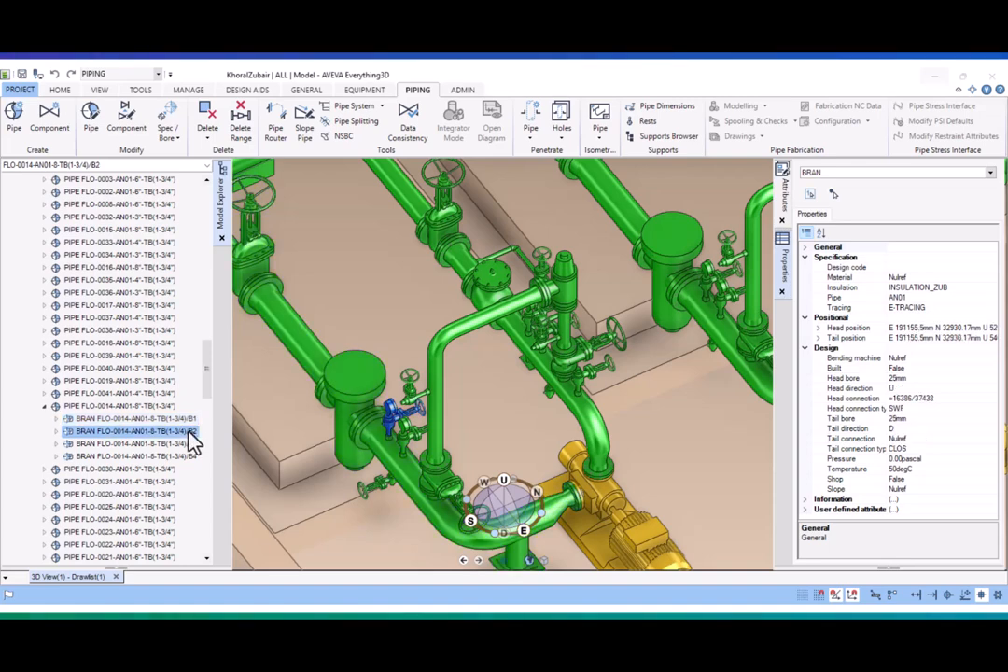
pyautogui.click(191, 445)
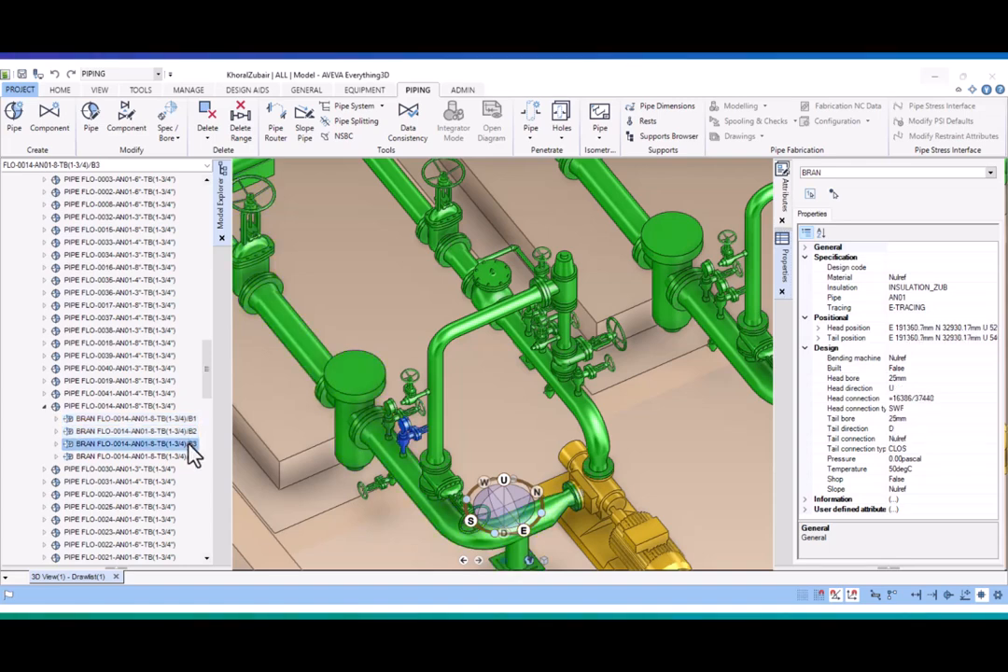
pyautogui.click(191, 457)
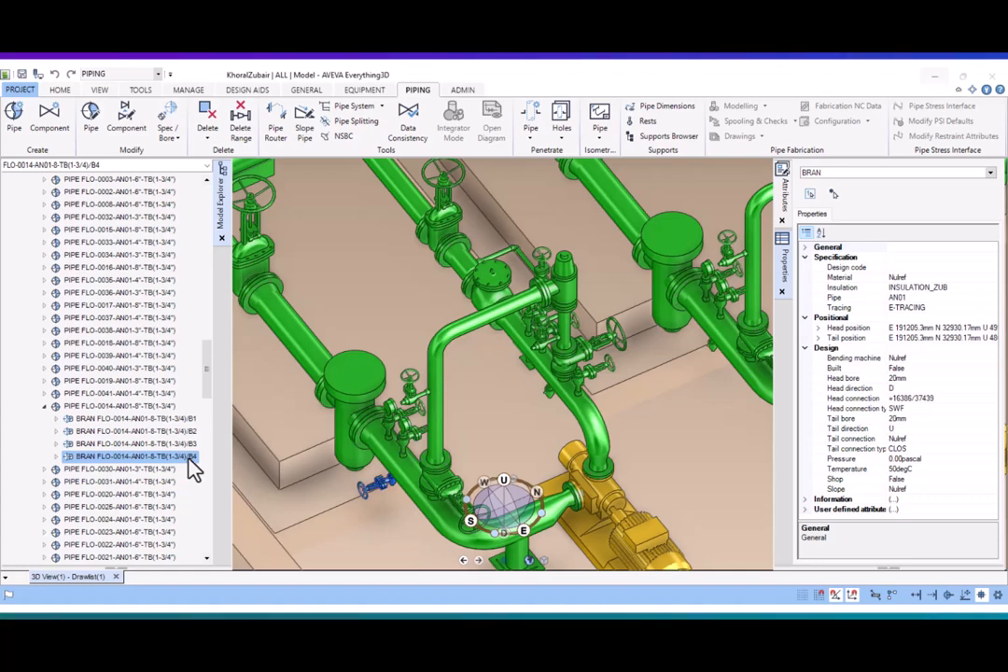
pyautogui.keyDown('shift'); pyautogui.click(189, 419); pyautogui.keyUp('shift')
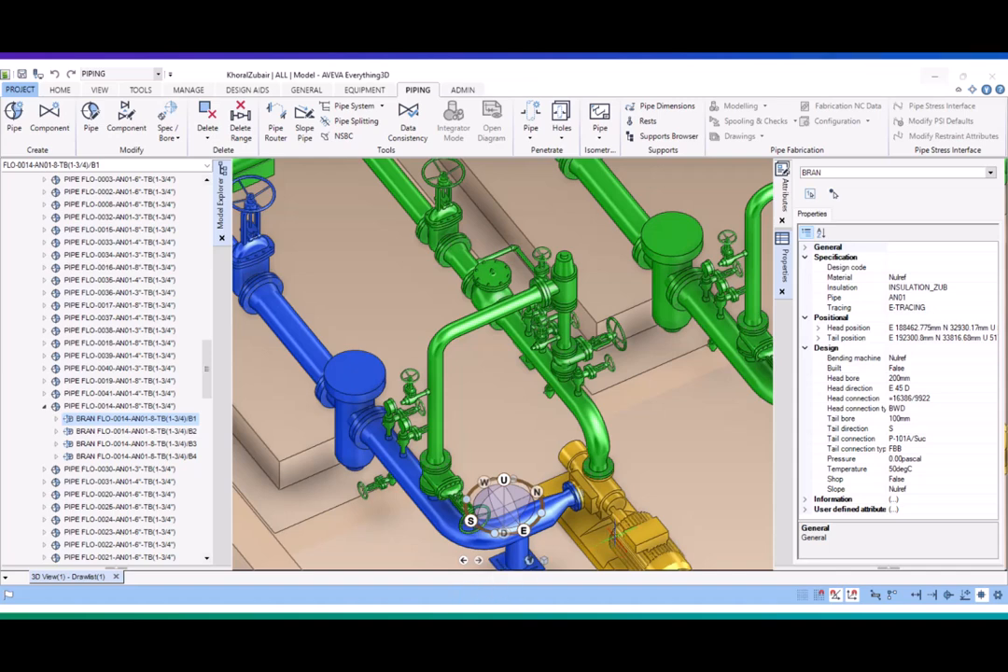
# - Examine pump P-101A and its discharge and suction nozzles in the model hierarchy and 3D view
pyautogui.click(616, 537)
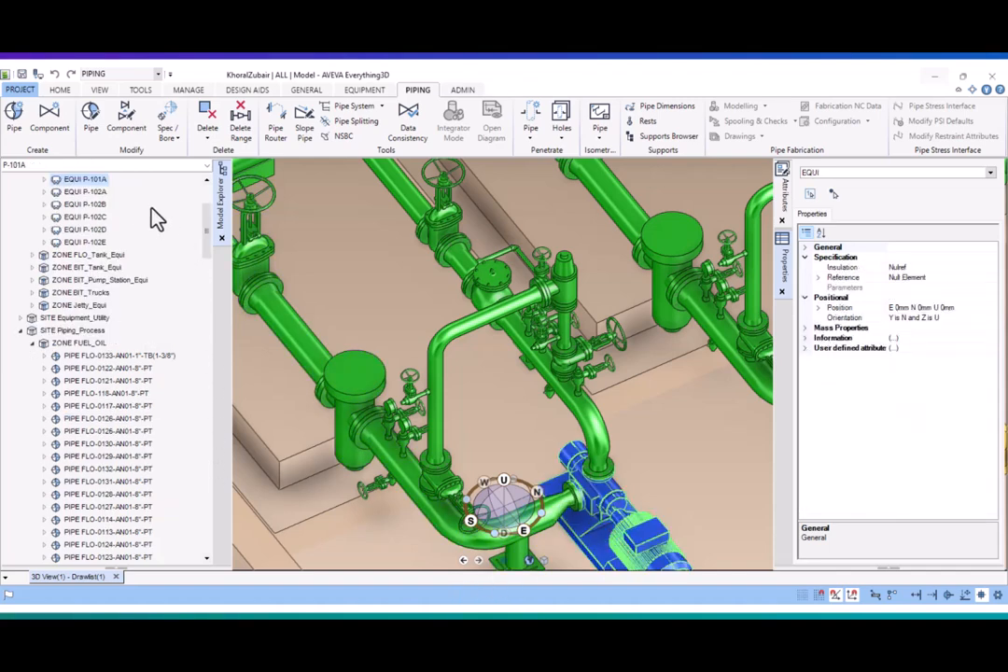
pyautogui.scroll(3, 177, 205)
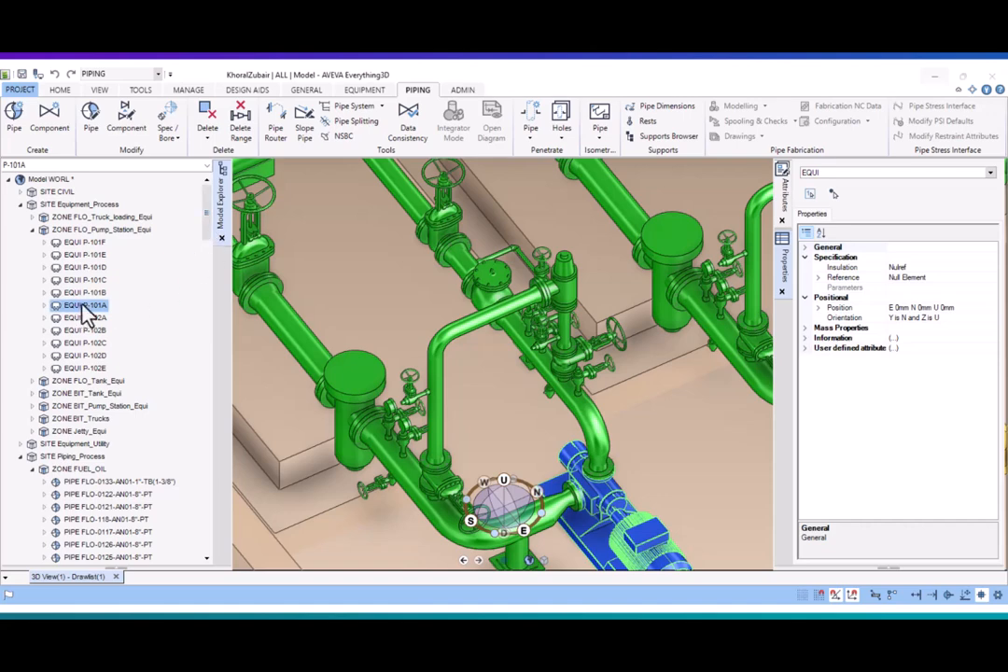
pyautogui.click(44, 306)
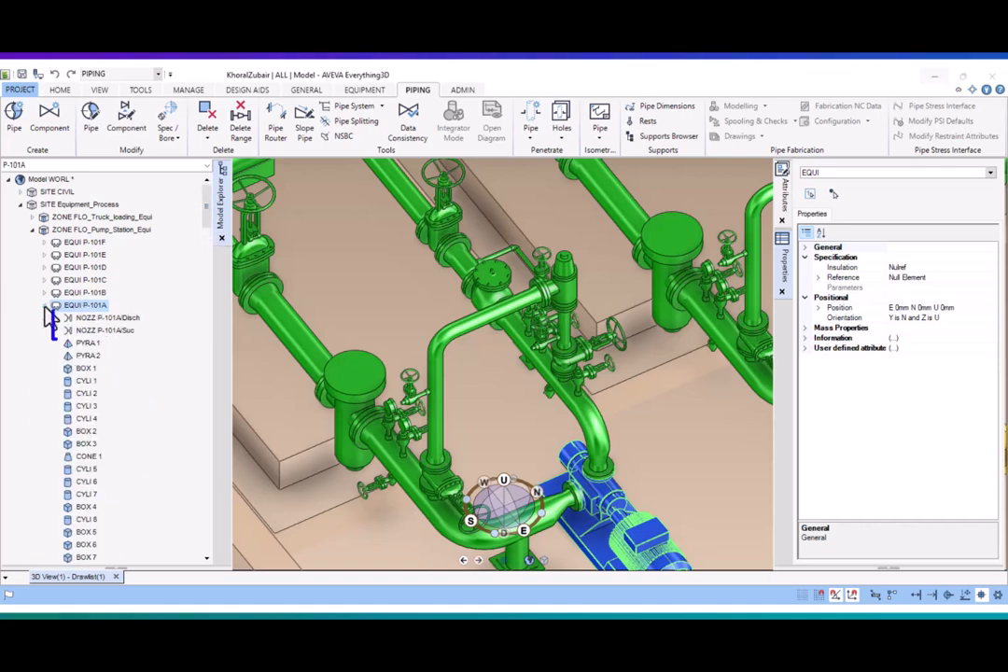
pyautogui.click(105, 318)
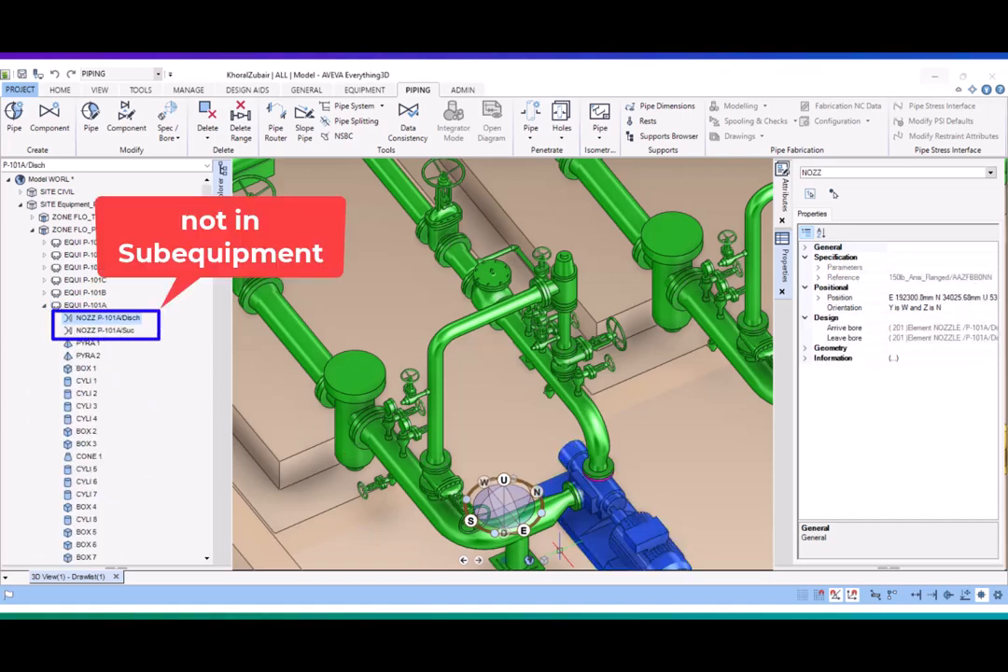
pyautogui.scroll(3, 581, 507)
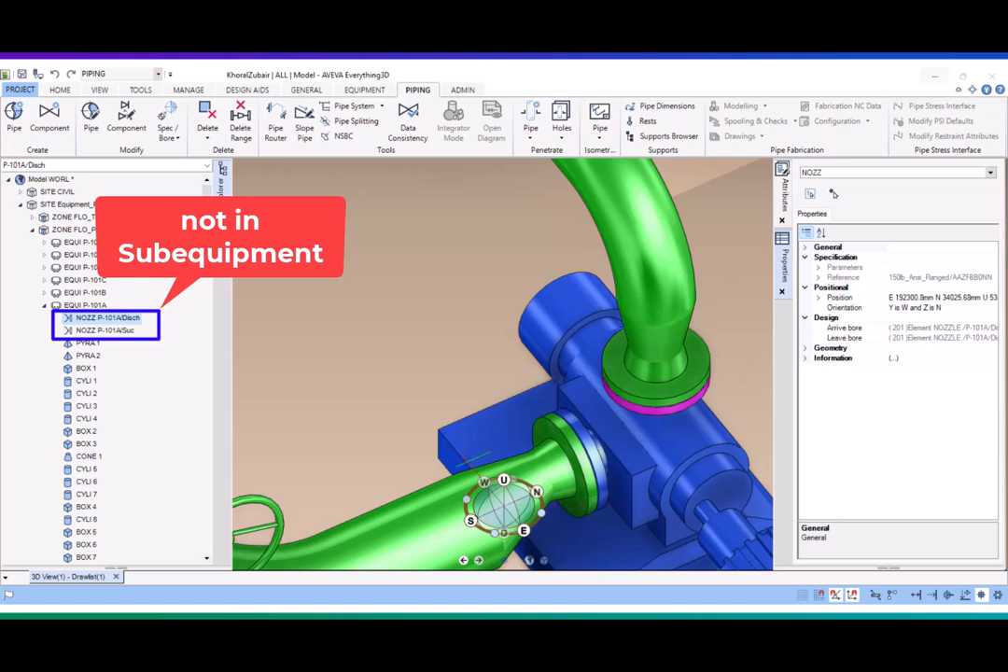
pyautogui.click(119, 333)
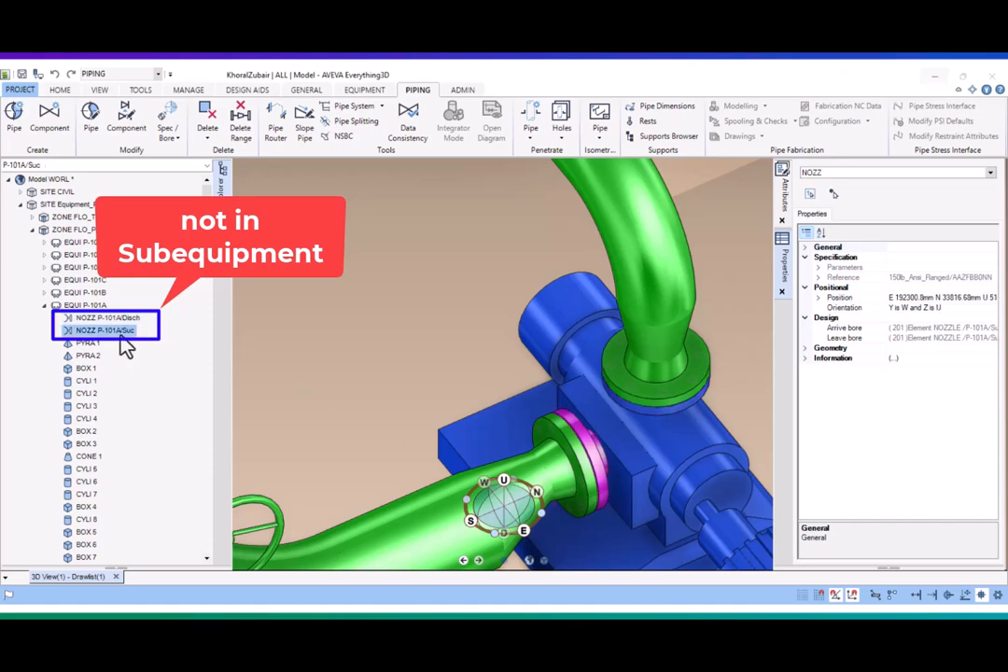
pyautogui.click(123, 319)
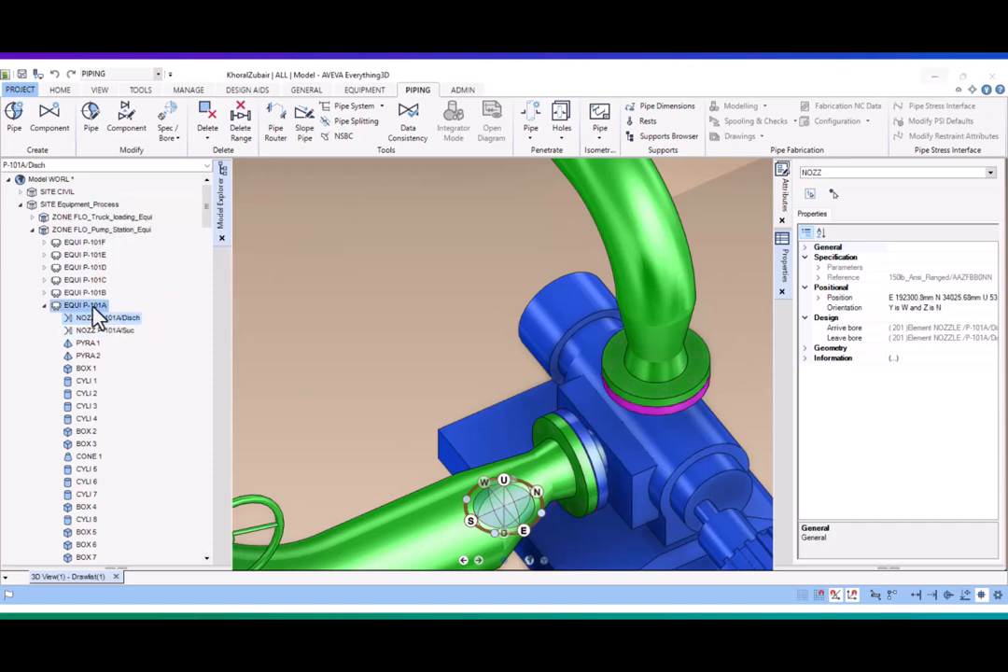
pyautogui.click(90, 307)
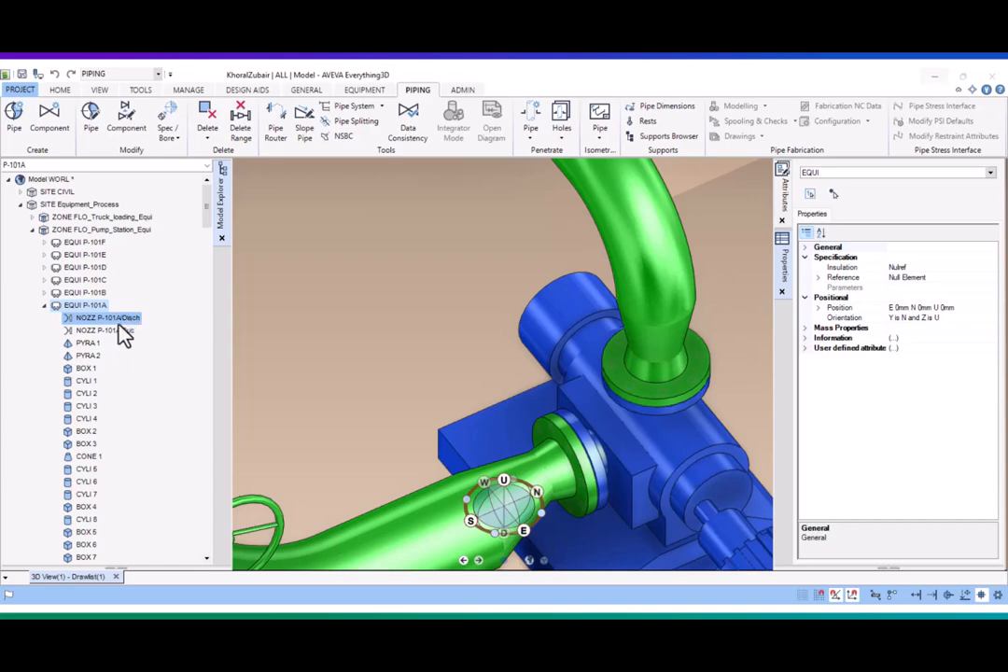
pyautogui.click(119, 319)
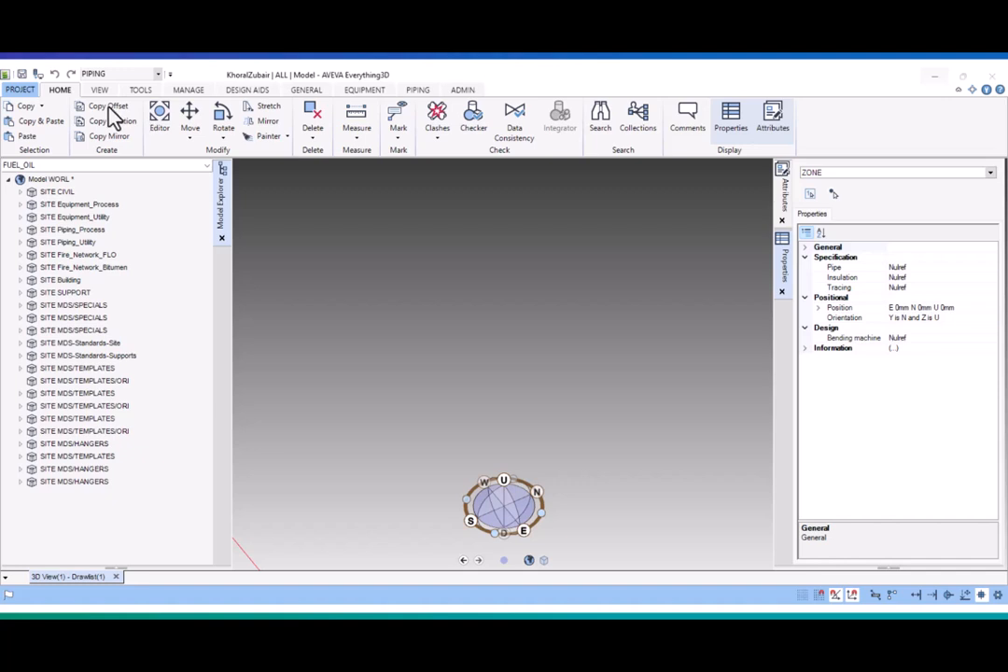
# - Run the command CALLIBR XREPDEF to open a new report template form, and place the form over the 3D view
pyautogui.click(142, 89)
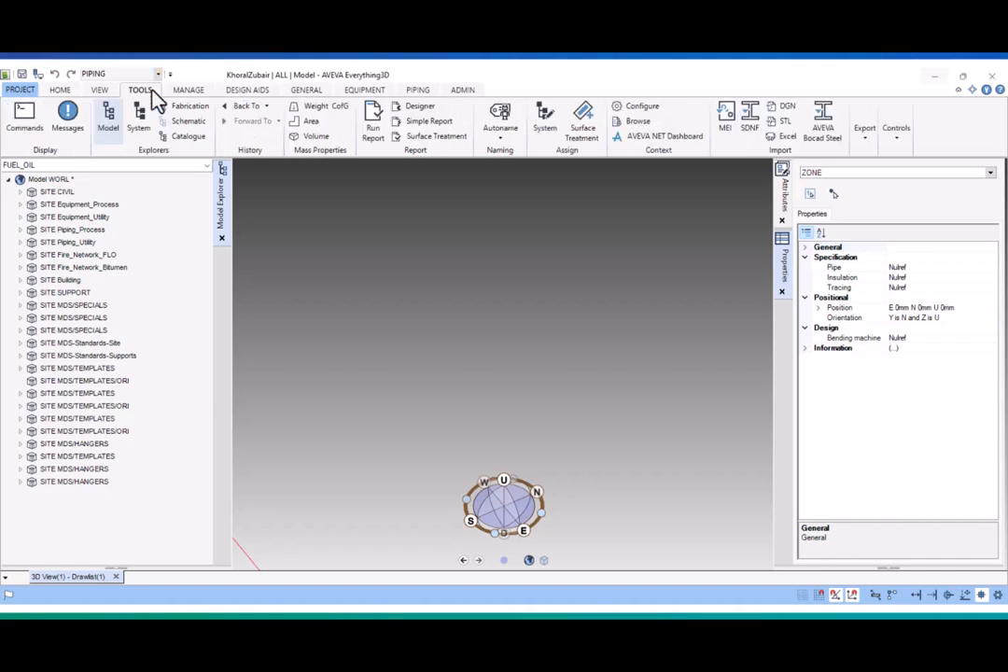
pyautogui.click(23, 119)
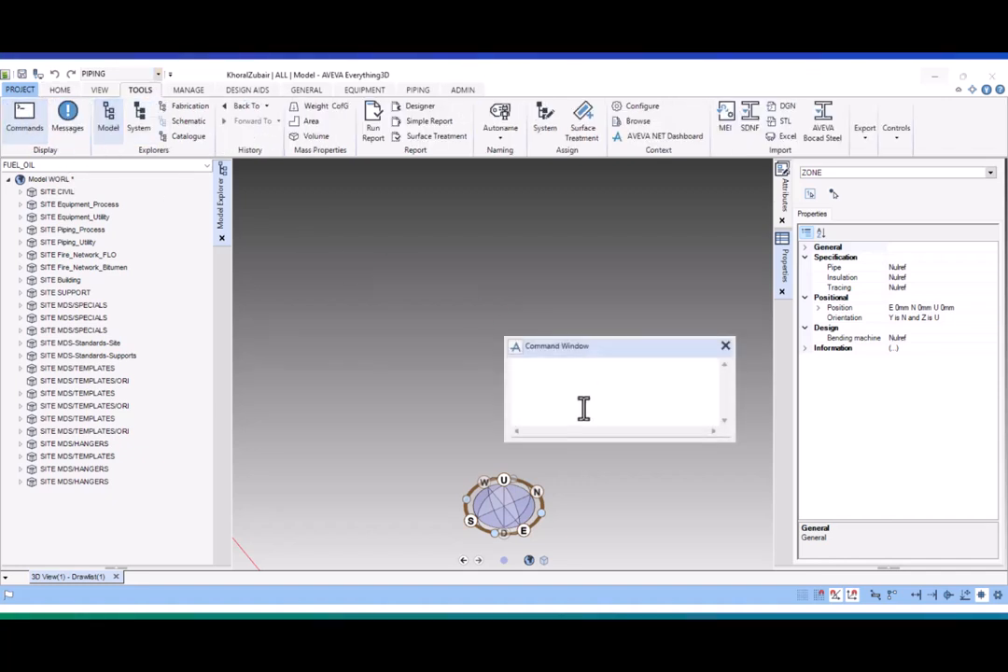
pyautogui.write('CALLIBR XREPDEF')
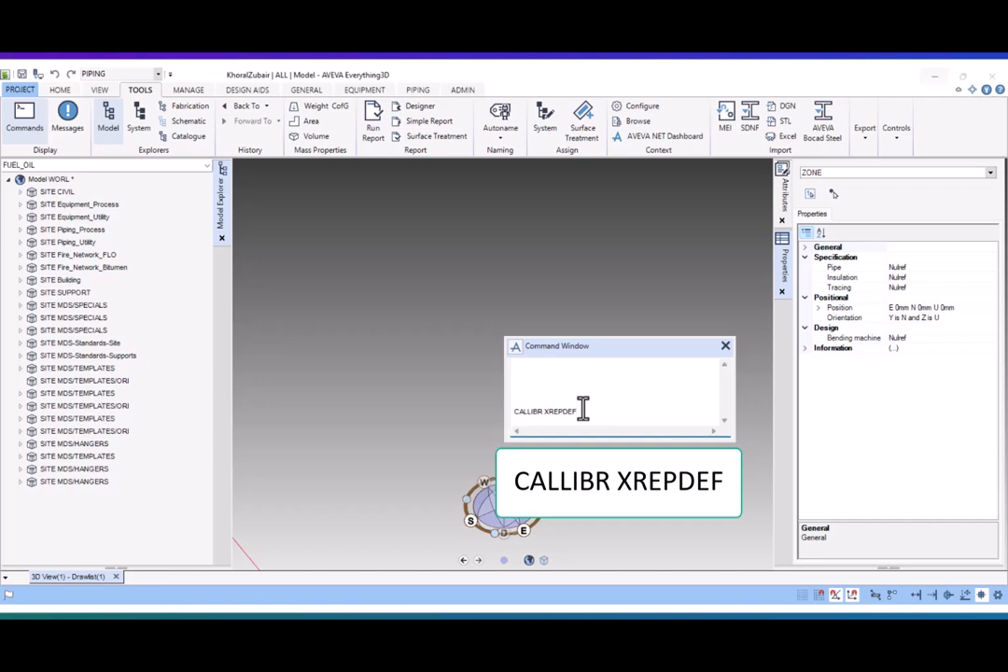
pyautogui.moveTo(580, 410); pyautogui.dragTo(515, 410)
pyautogui.click(590, 412)
pyautogui.press('Return')
pyautogui.moveTo(285, 105); pyautogui.dragTo(577, 186)
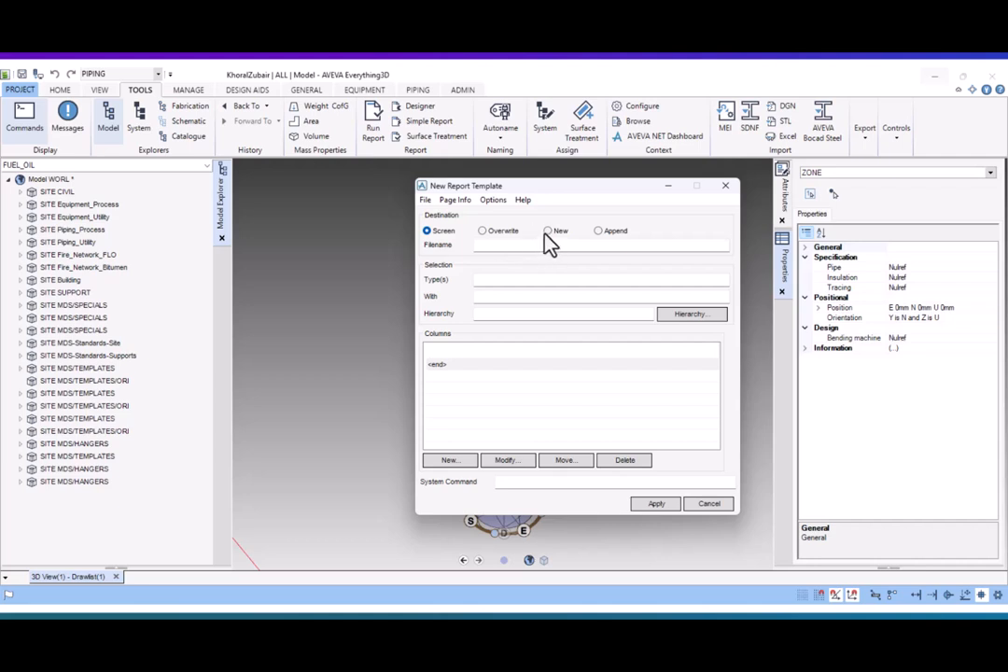
# - Set the report destination to a new file named D:/LINE_LIST.TXT
pyautogui.click(549, 232)
pyautogui.click(541, 244)
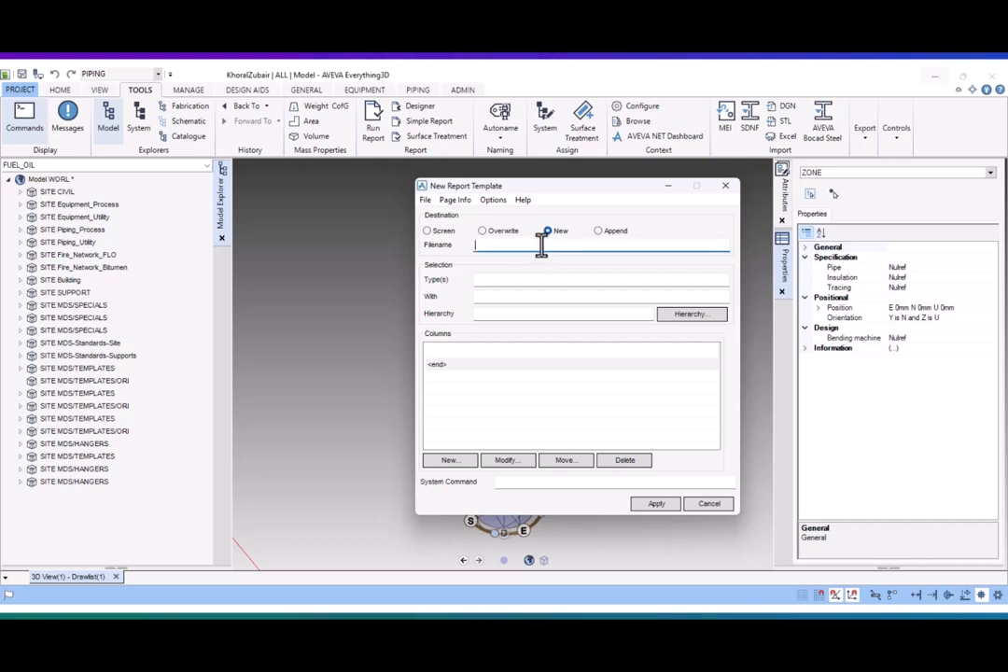
pyautogui.write('D:/LIN')
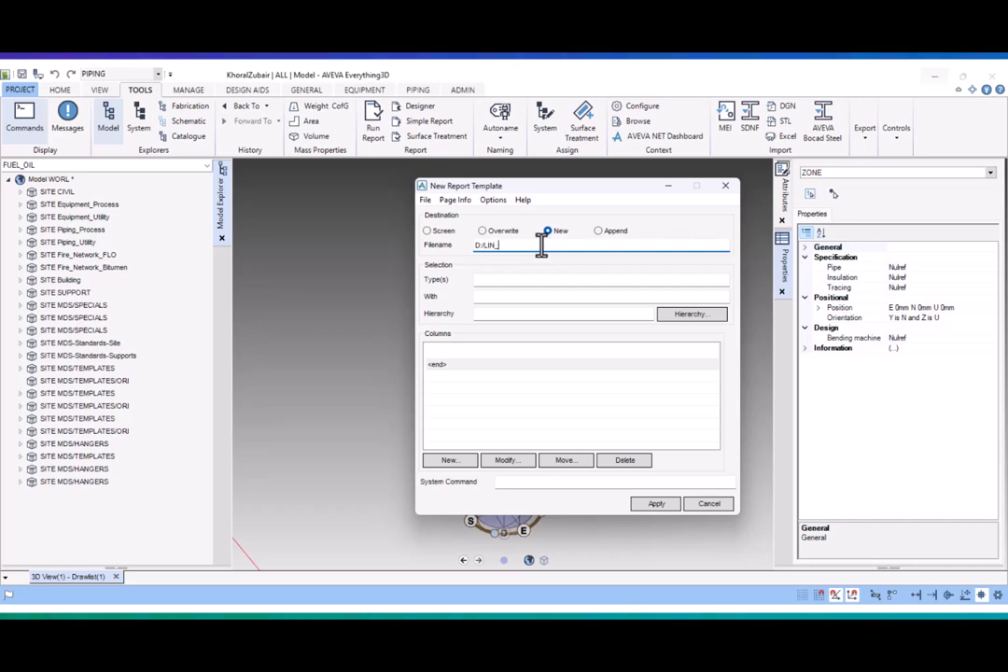
pyautogui.write('E_LIST')
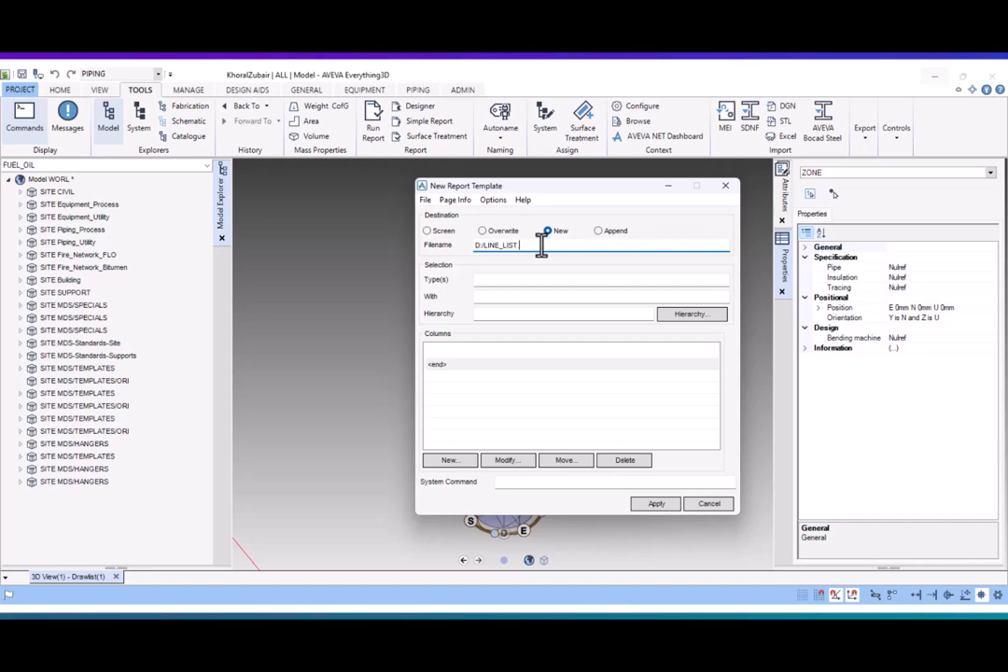
pyautogui.write('.TXT')
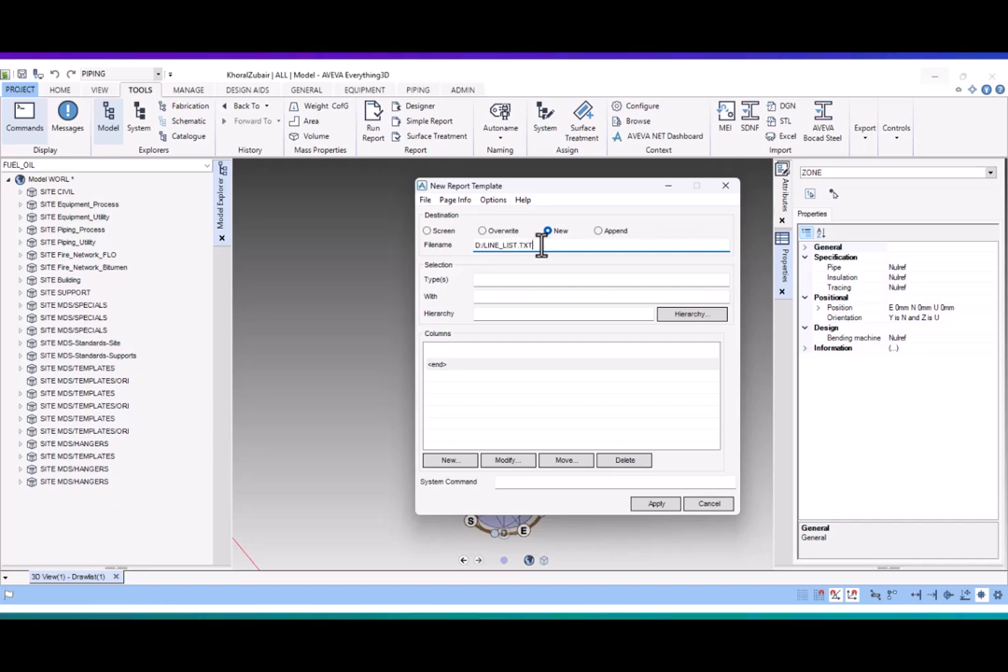
# - Set the report selection to type BRAN with hierarchy CE
pyautogui.click(515, 281)
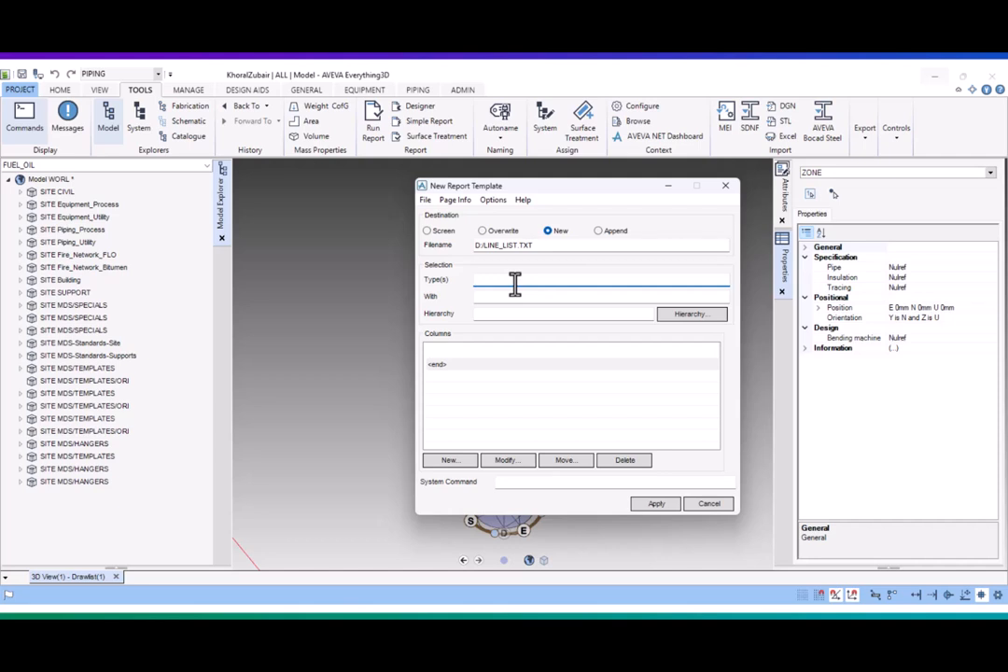
pyautogui.write('BRAN')
pyautogui.click(499, 315)
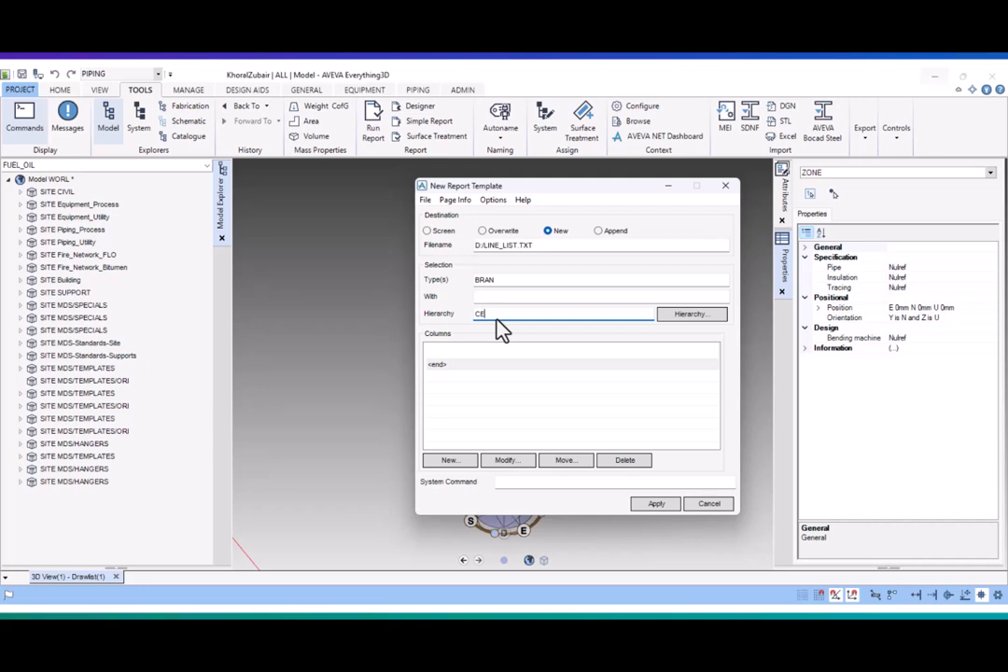
# - Add a first report column with the expression BRAN
pyautogui.click(453, 462)
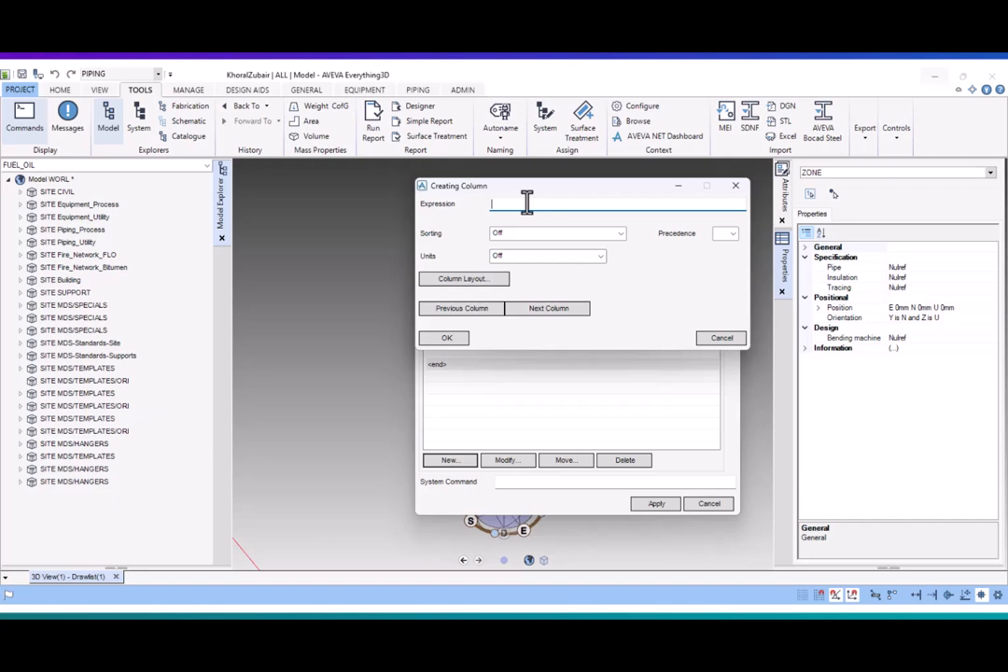
pyautogui.write('BRAN')
pyautogui.click(588, 314)
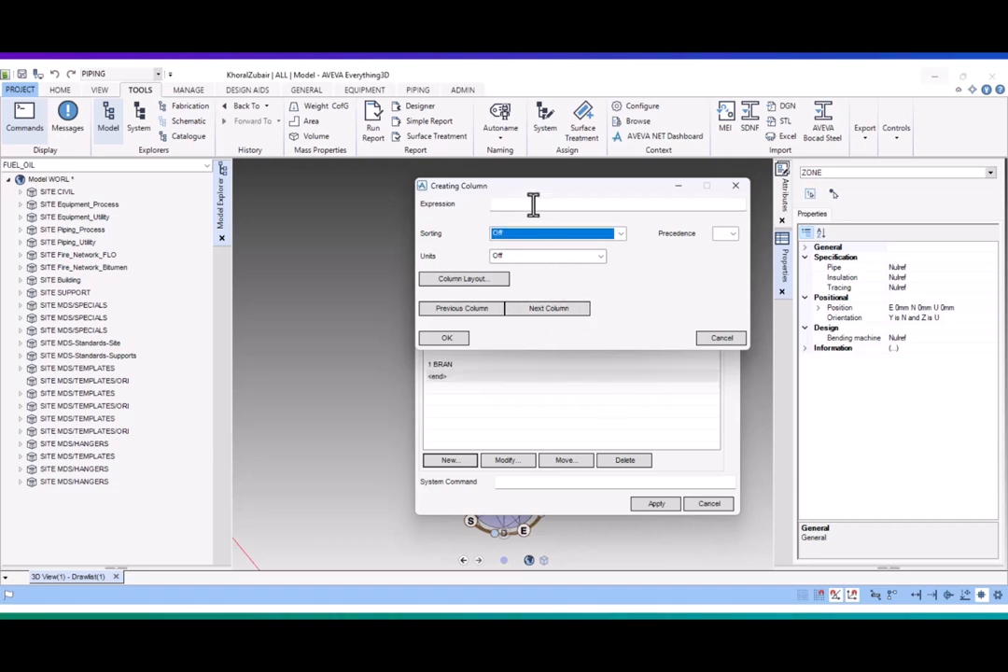
# - Add a second report column with the expression OWNER OF HREF
pyautogui.click(532, 203)
pyautogui.write('OWN')
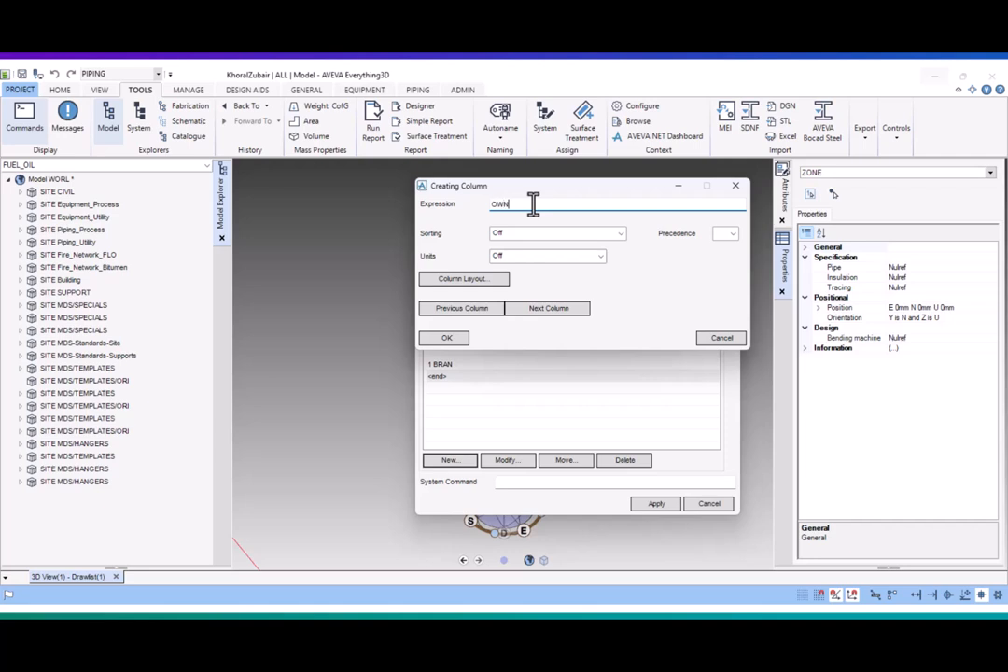
pyautogui.write('ER OF HREF')
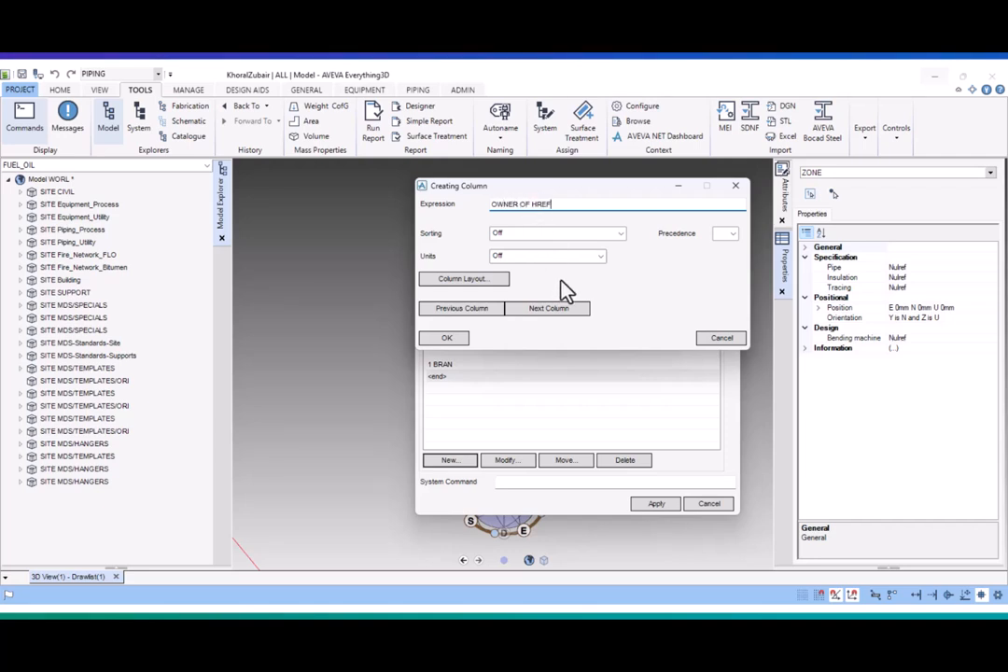
pyautogui.click(560, 311)
# - Add a third report column with the expression OWNER OF TREF and finish the column definitions
pyautogui.click(551, 206)
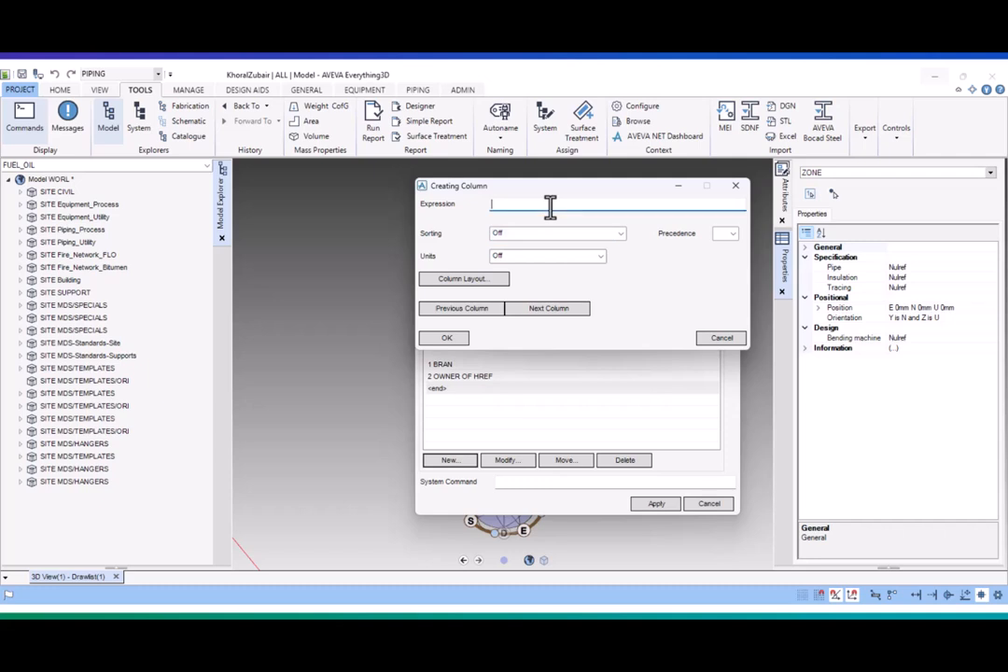
pyautogui.write('OWNER OF TRE')
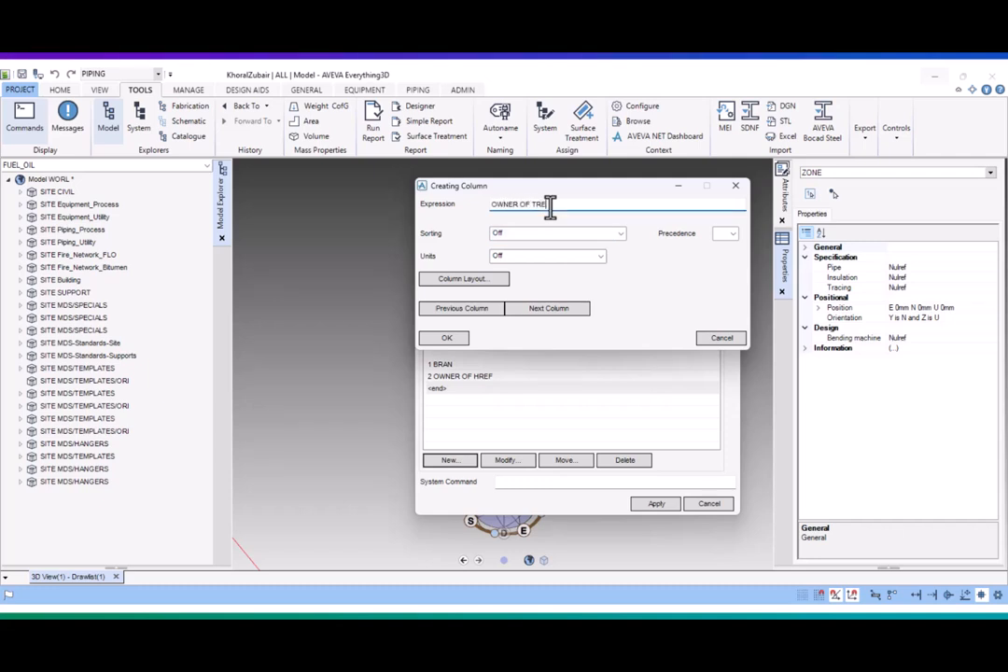
pyautogui.write('F')
pyautogui.click(569, 313)
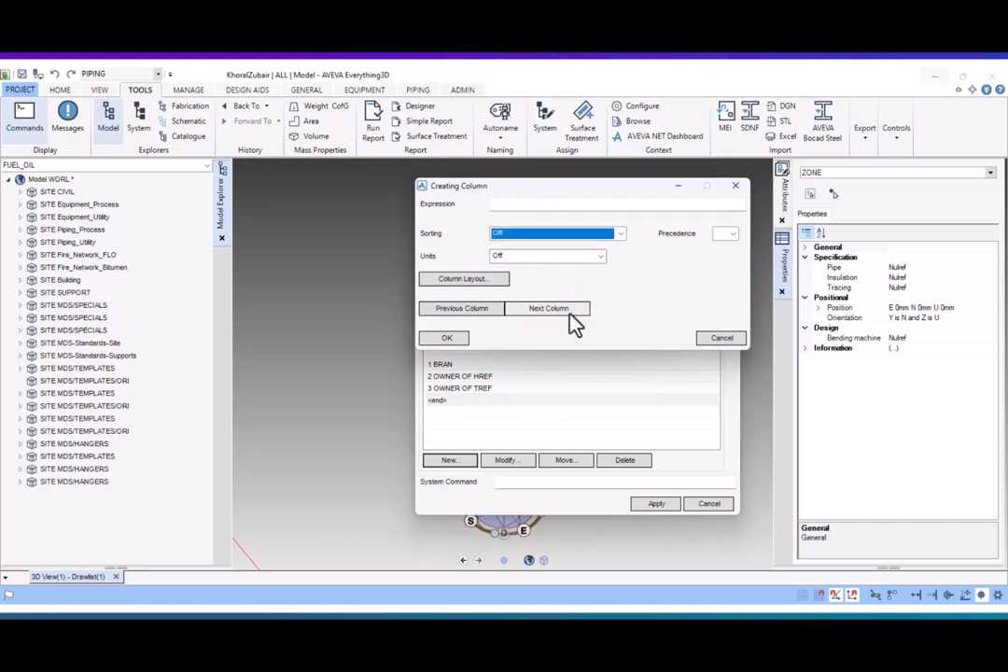
pyautogui.click(446, 338)
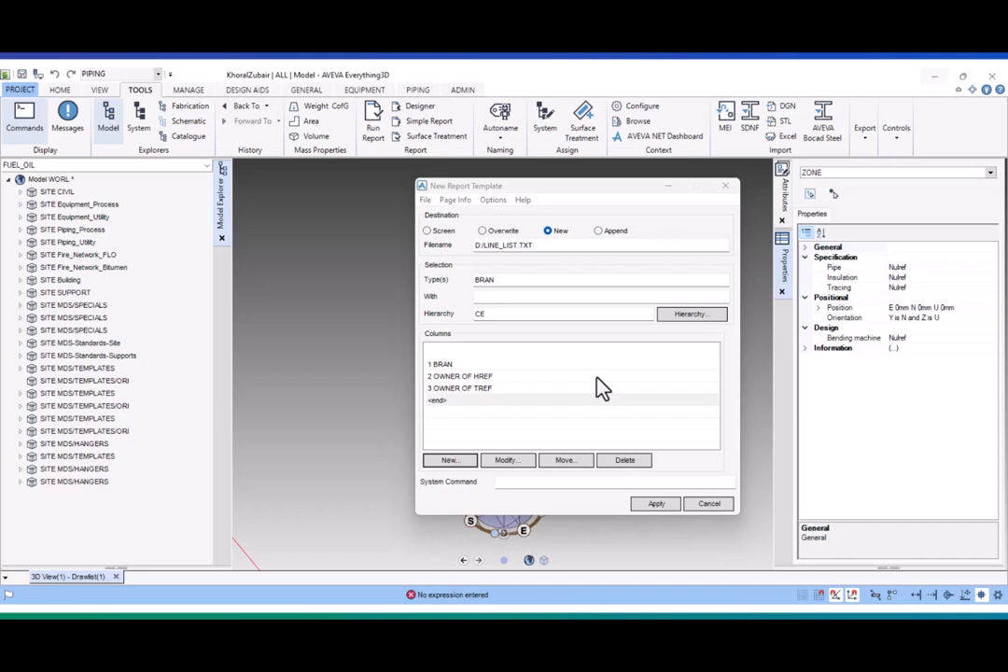
# - Make ZONE FUEL_OIL under SITE Piping_Process the current element and run the report template on it
pyautogui.click(21, 230)
pyautogui.click(77, 242)
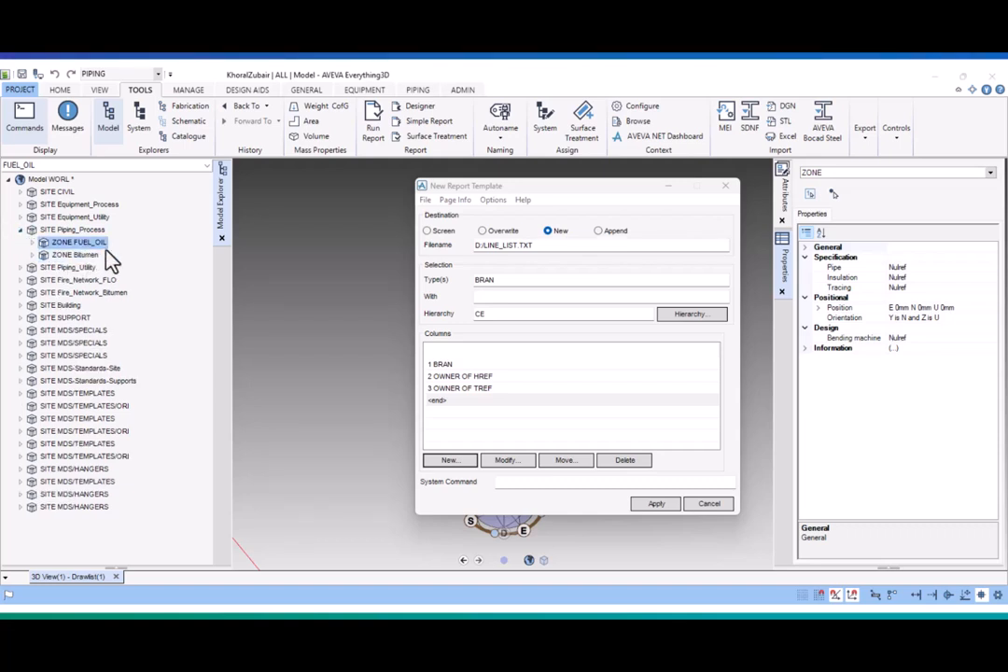
pyautogui.click(604, 208)
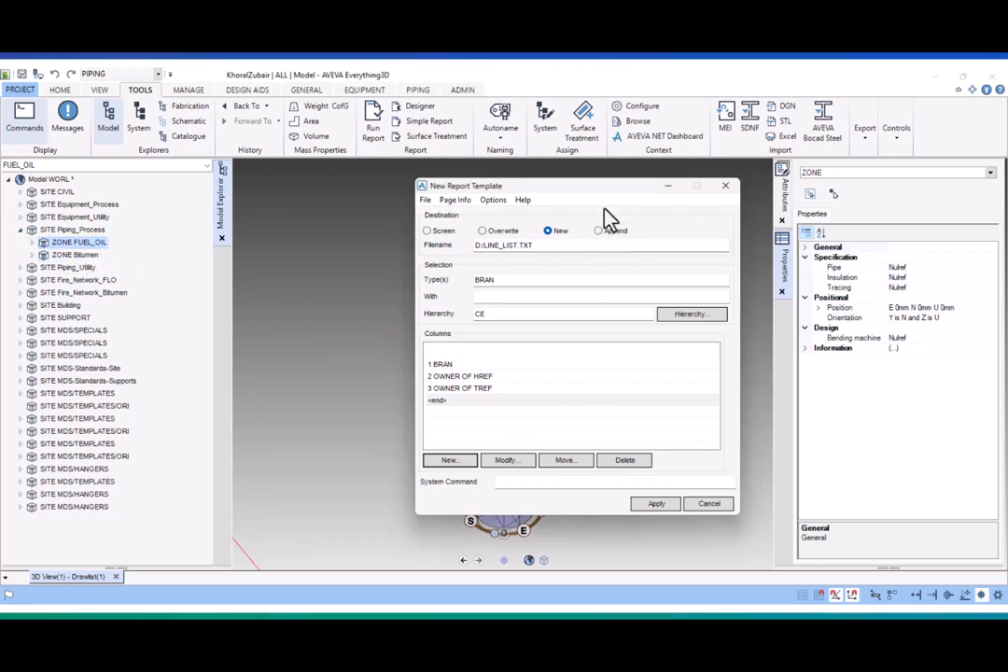
pyautogui.click(655, 505)
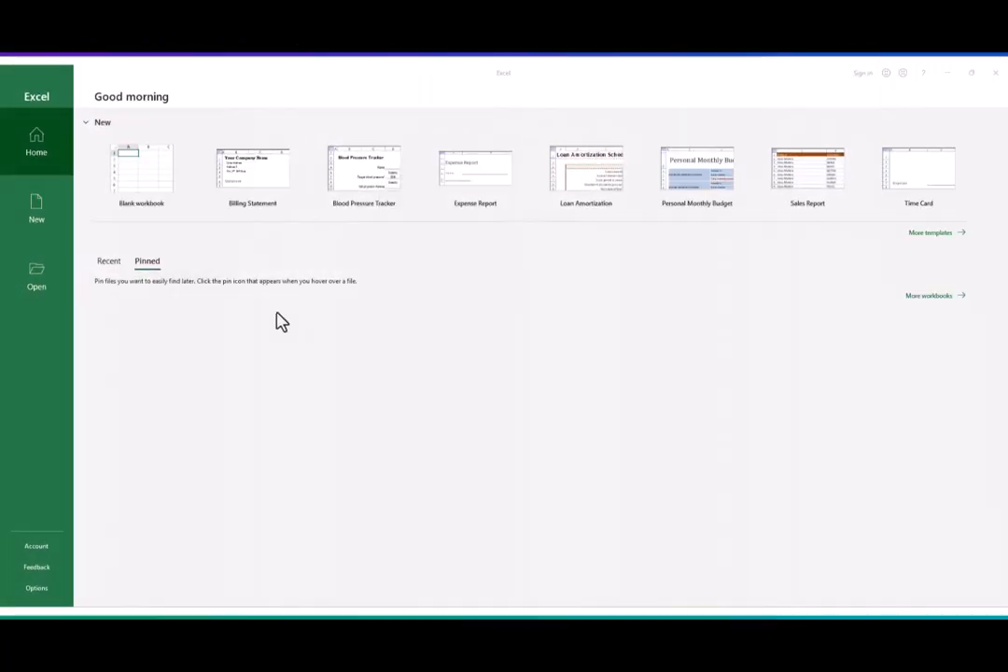
# - Switch to Excel and open the LINE_LIST text file from the New Volume (D:) drive, with all file types listed
pyautogui.click(35, 280)
pyautogui.click(148, 244)
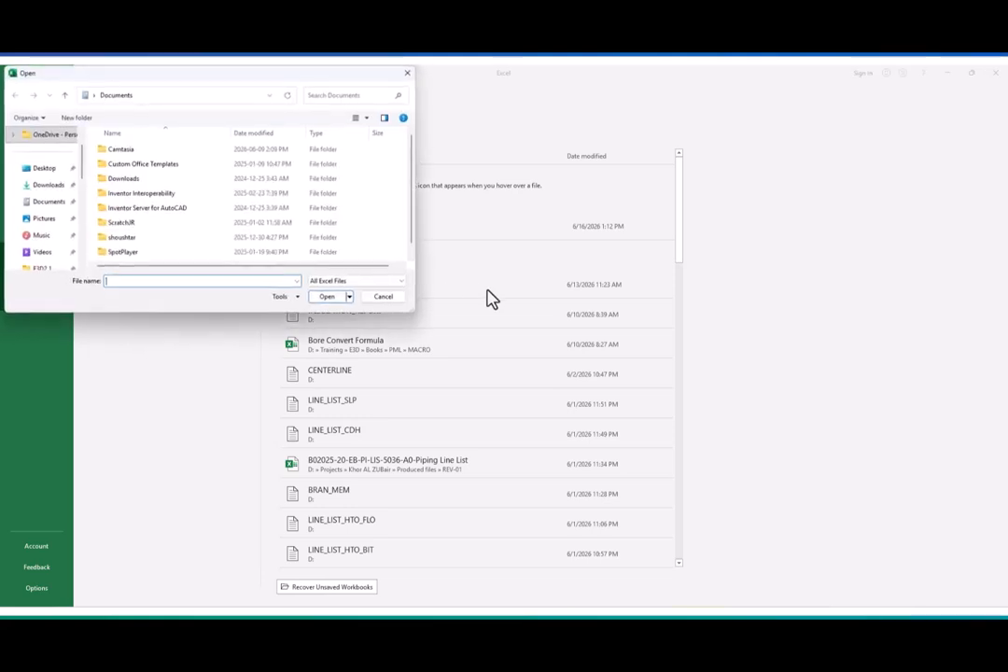
pyautogui.scroll(-10, 51, 243)
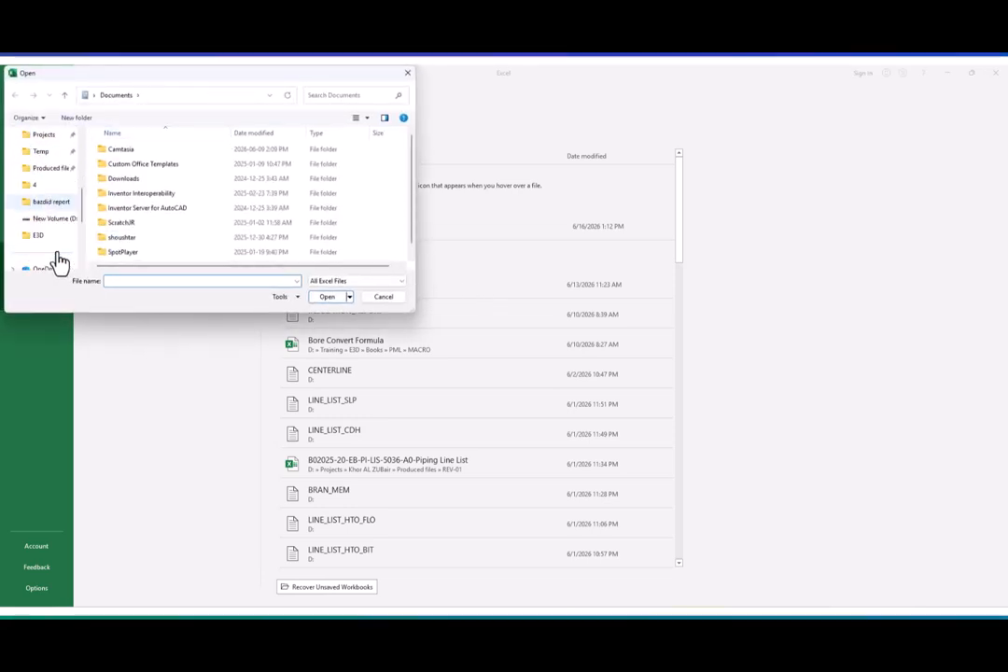
pyautogui.click(58, 171)
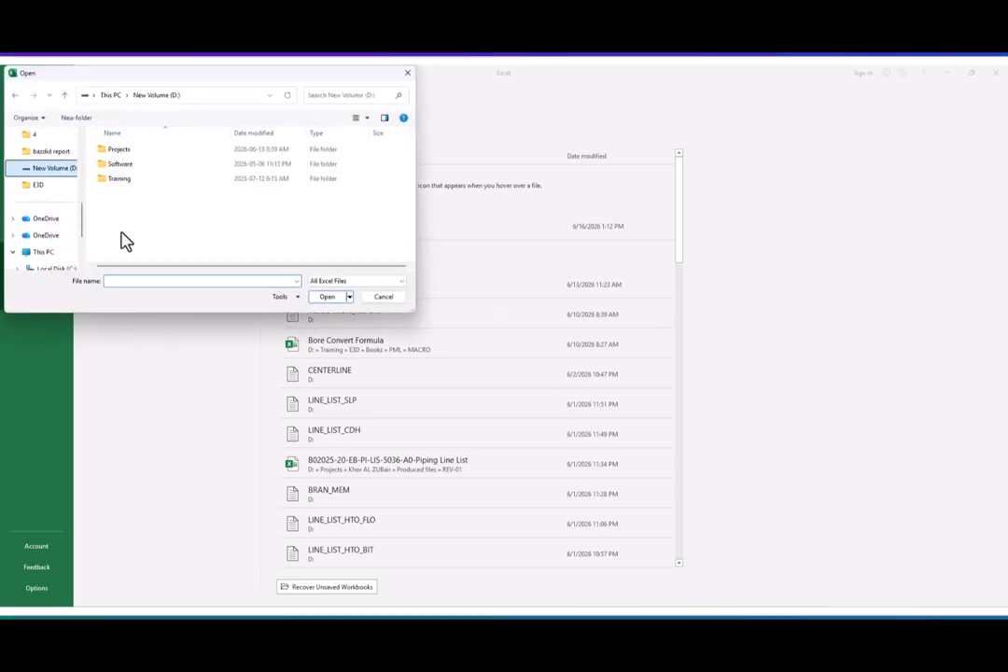
pyautogui.click(174, 282)
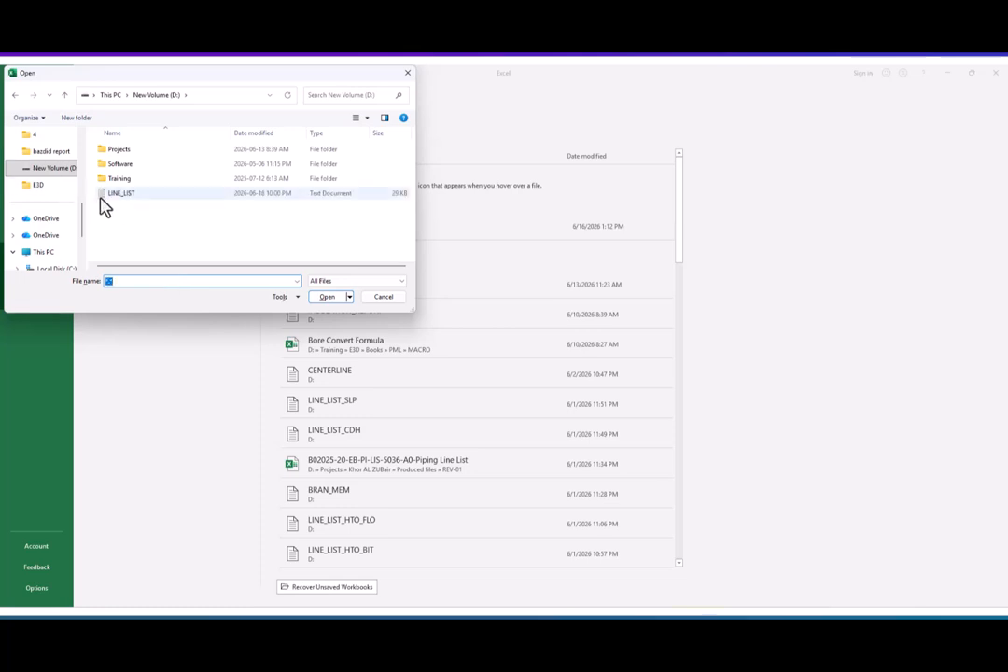
pyautogui.click(101, 196)
pyautogui.click(326, 296)
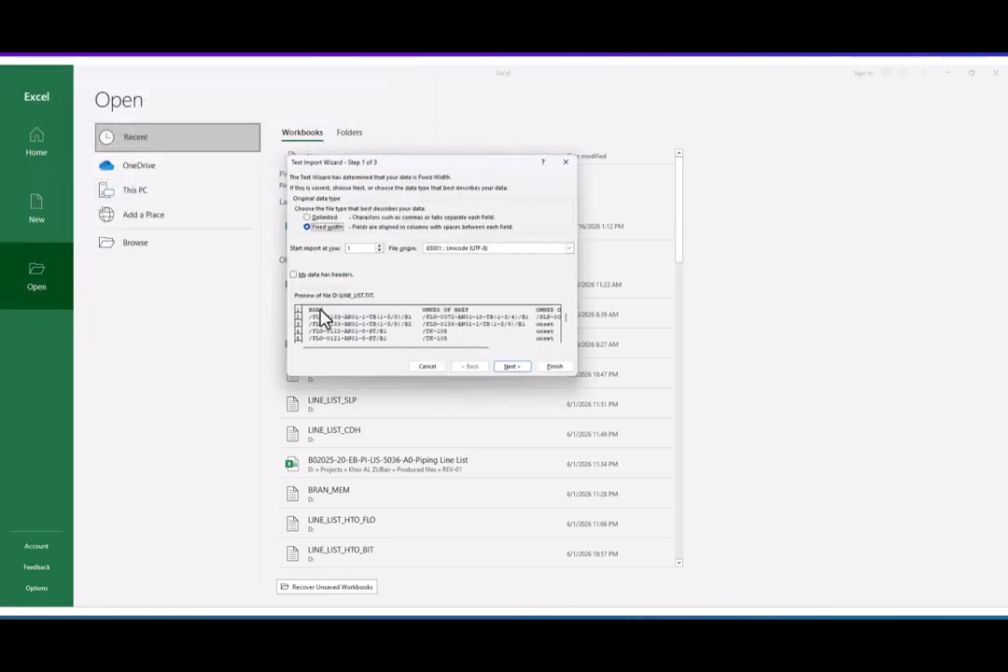
# - Keep the fixed-width import and delete the extra column breaks that split the OWNER OF TREF field
pyautogui.click(527, 372)
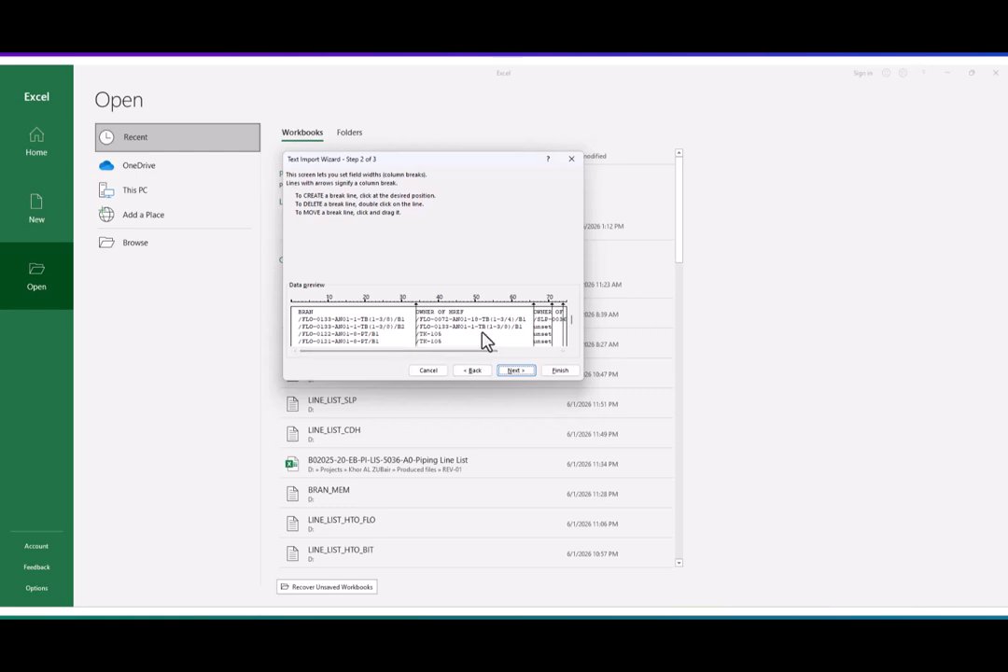
pyautogui.moveTo(489, 359); pyautogui.dragTo(542, 356)
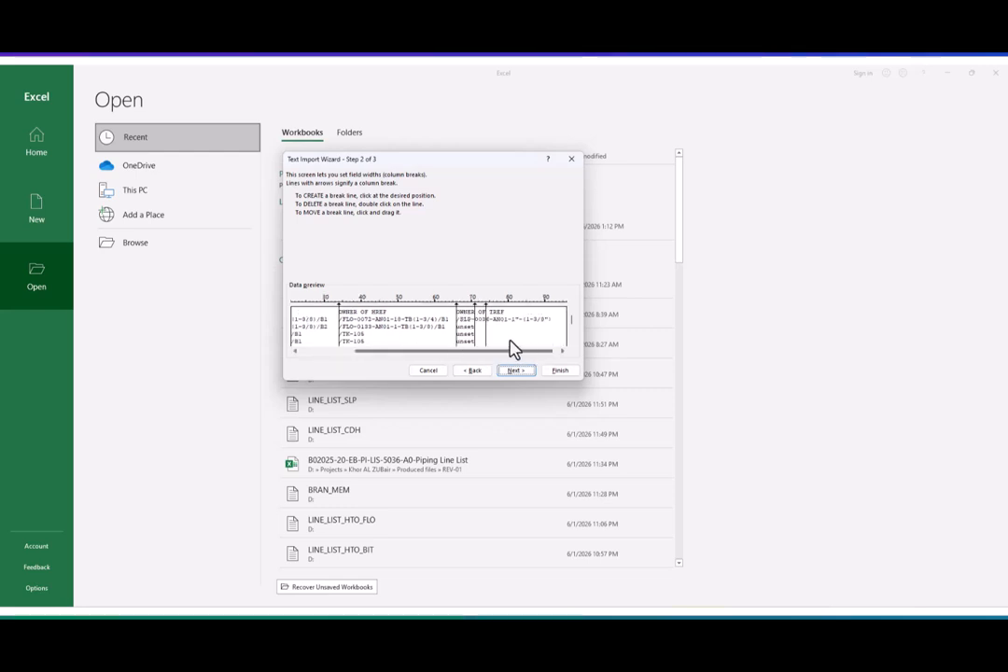
pyautogui.doubleClick(487, 319)
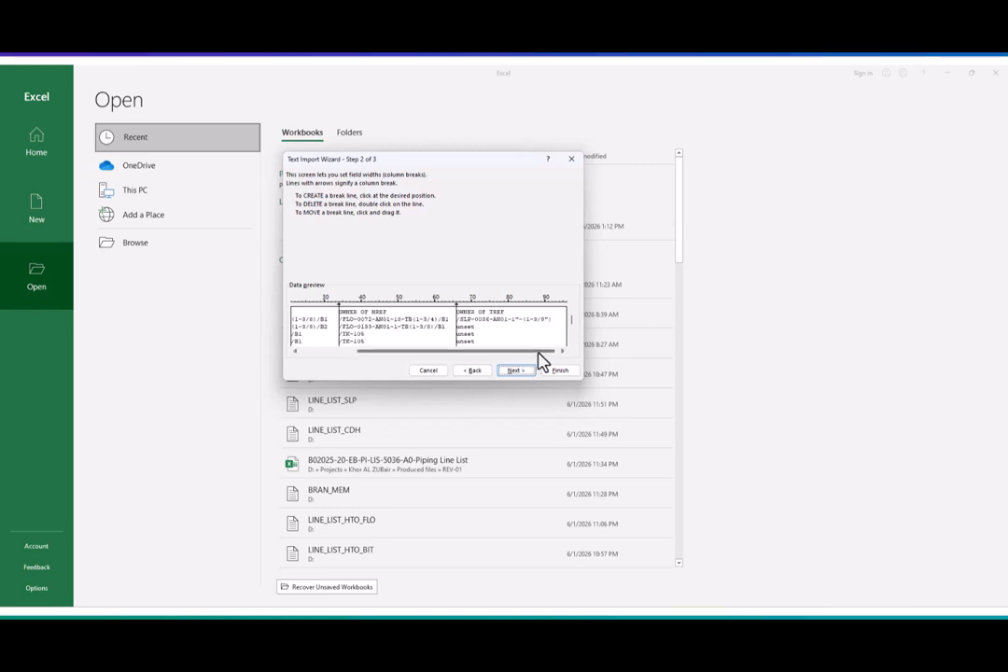
pyautogui.moveTo(545, 351); pyautogui.dragTo(476, 350)
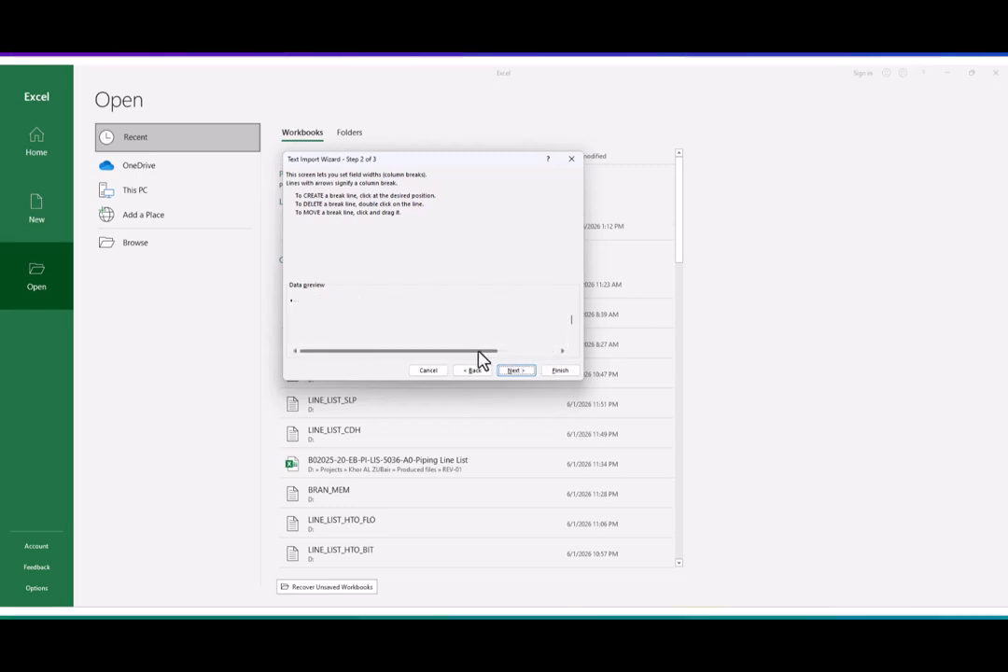
# - Examine the rows of the import data preview to check that the column breaks fit the branch and owner names
pyautogui.click(572, 344)
pyautogui.click(572, 343)
pyautogui.click(572, 343)
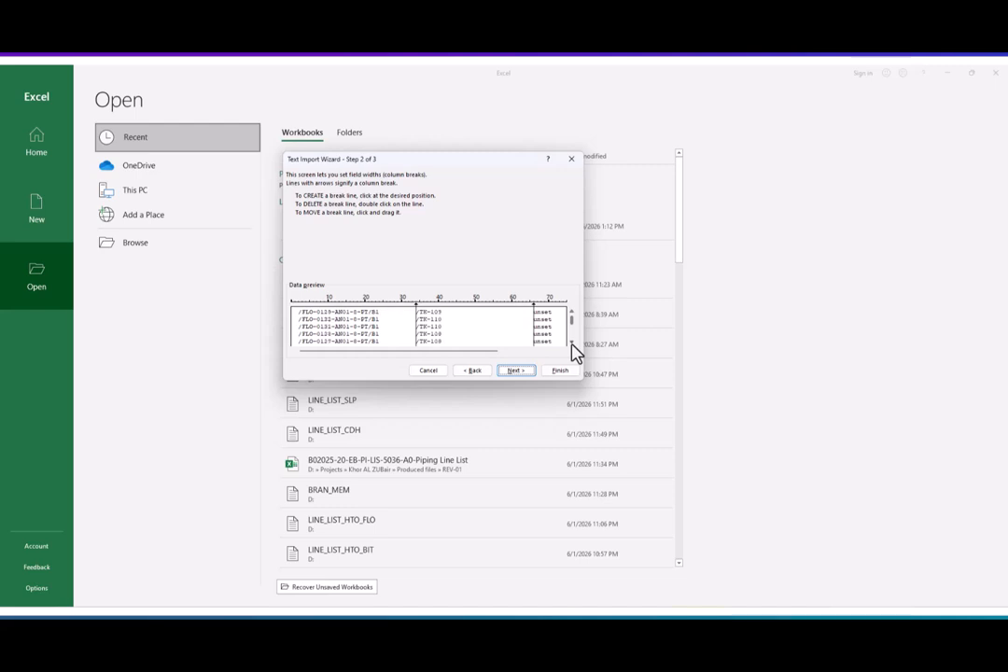
pyautogui.click(572, 344)
pyautogui.click(573, 343)
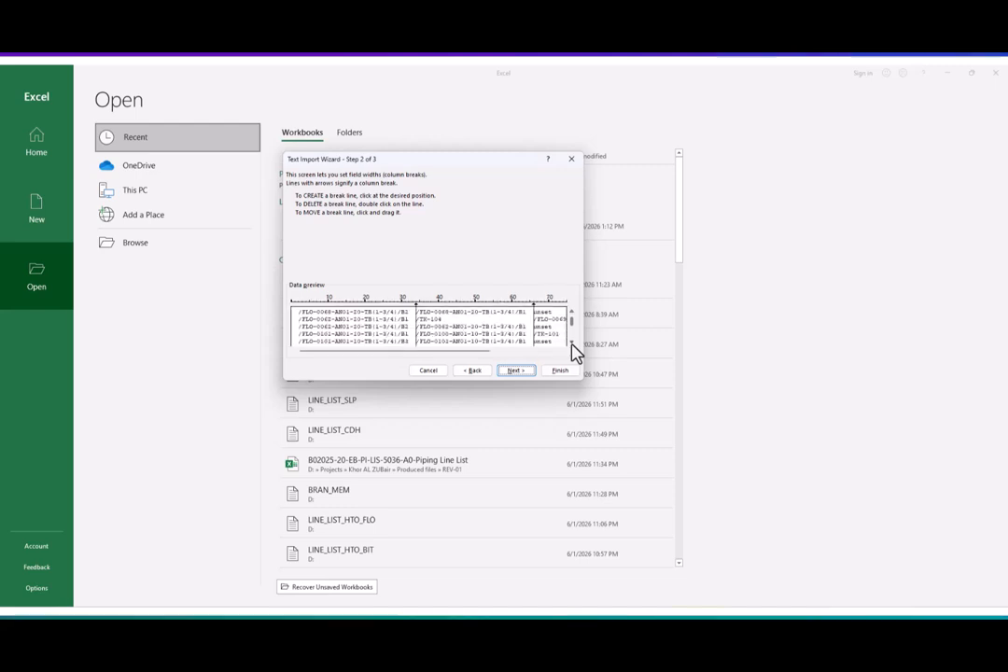
pyautogui.click(573, 343)
pyautogui.click(572, 343)
pyautogui.click(572, 344)
pyautogui.click(573, 344)
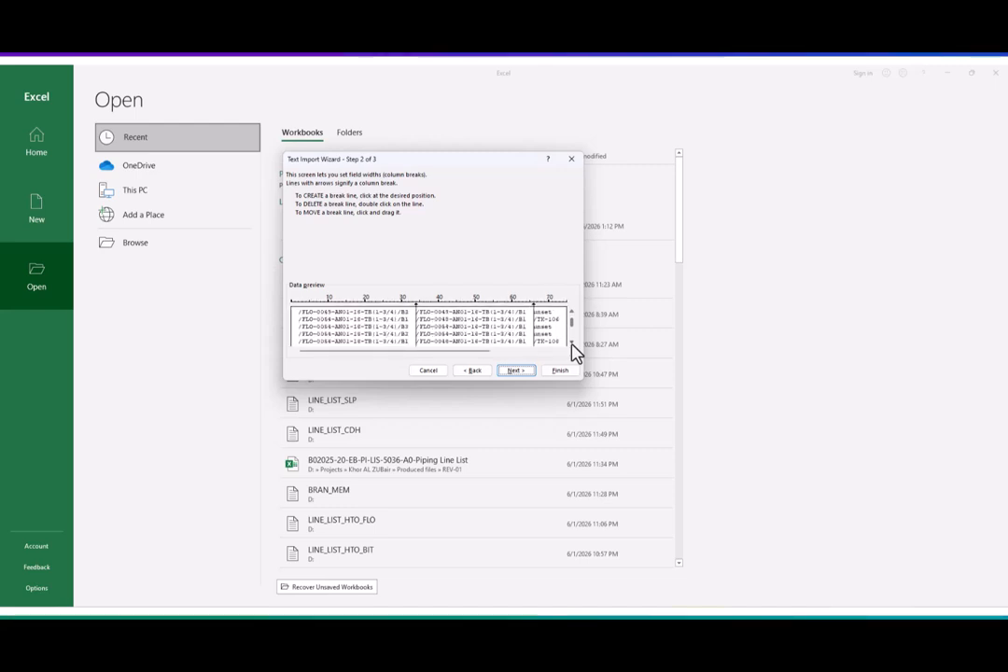
pyautogui.click(573, 343)
pyautogui.moveTo(571, 329); pyautogui.dragTo(572, 337)
pyautogui.click(573, 342)
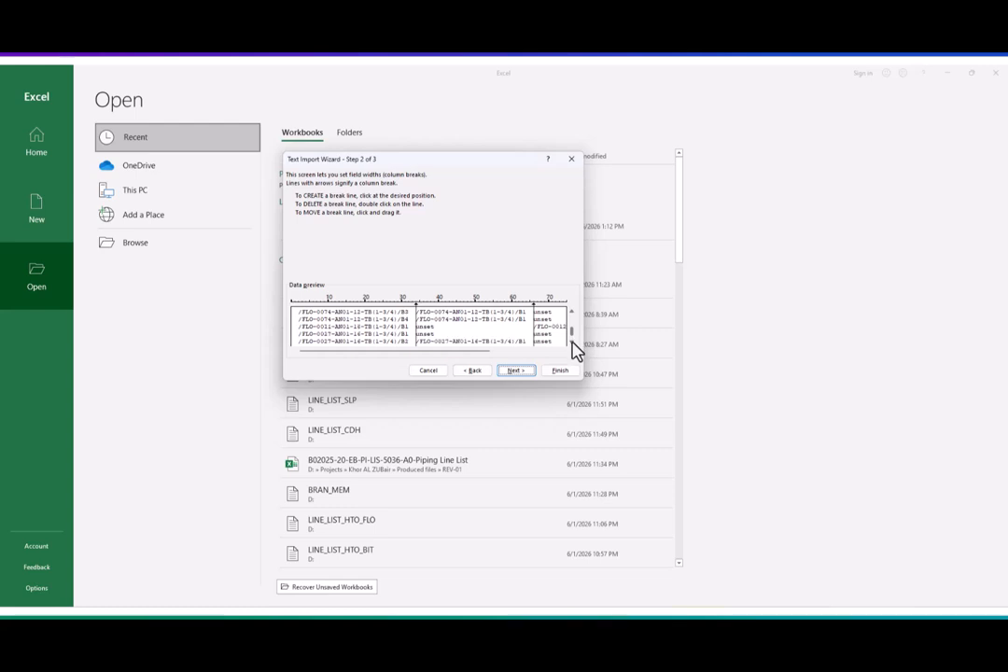
pyautogui.click(573, 342)
pyautogui.click(572, 343)
pyautogui.click(572, 342)
pyautogui.click(572, 342)
pyautogui.click(572, 342)
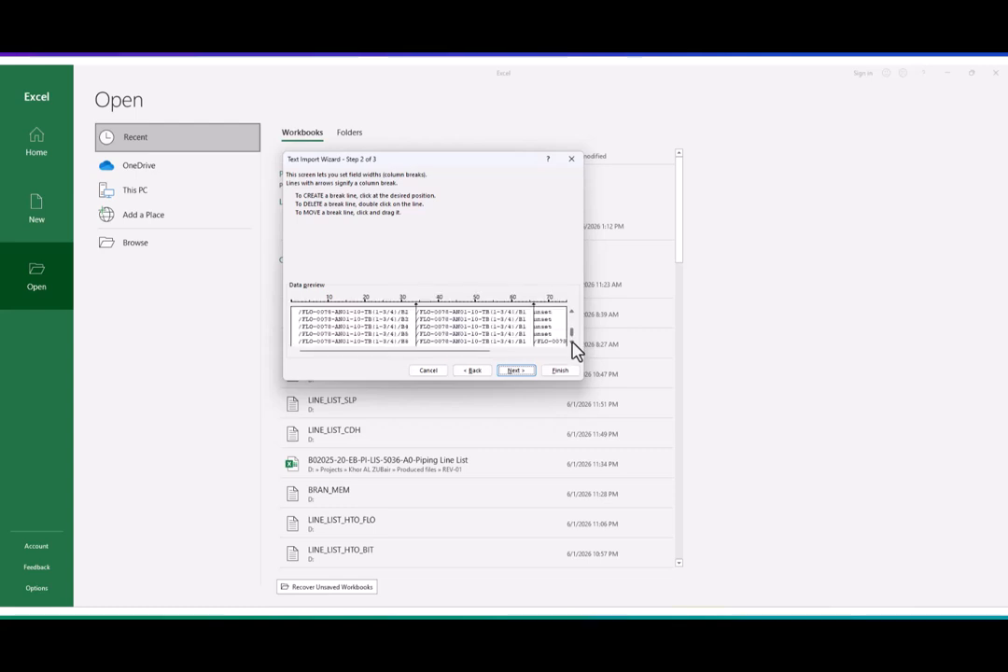
pyautogui.click(572, 342)
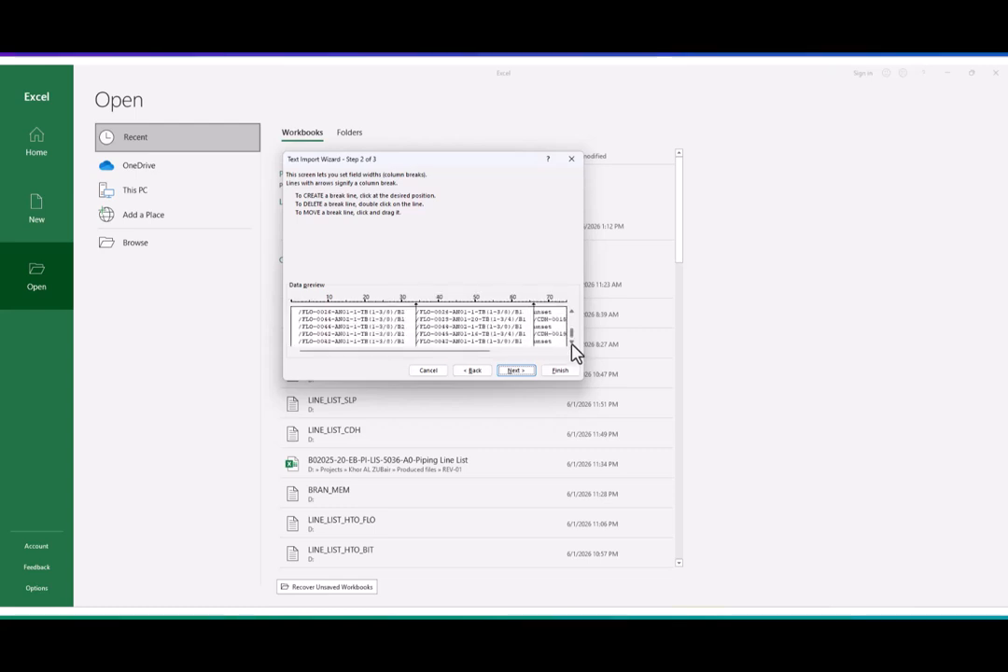
# - Finish the text import and autofit the widths of columns A, B and C
pyautogui.click(516, 371)
pyautogui.click(560, 370)
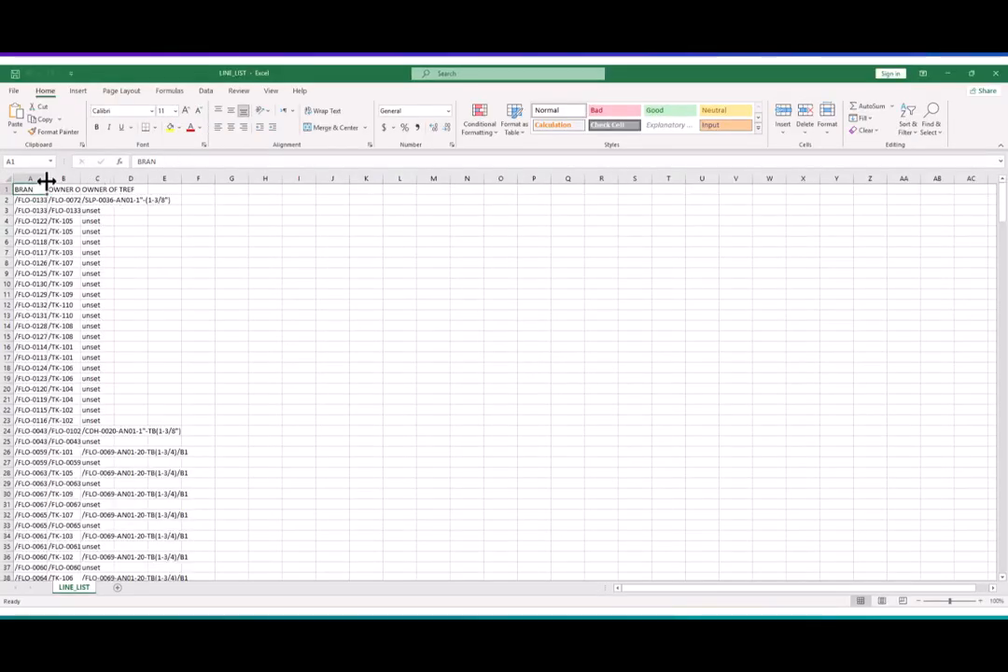
pyautogui.doubleClick(47, 178)
pyautogui.doubleClick(159, 178)
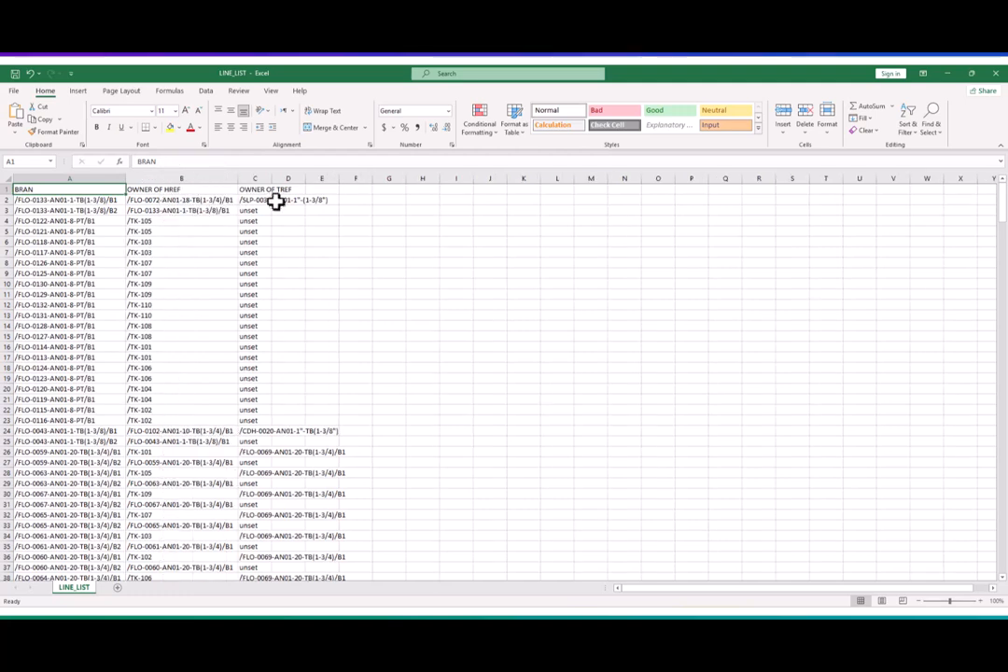
pyautogui.doubleClick(274, 177)
# - Rename the OWNER OF HREF header in B1 as From and the OWNER OF TREF header in C1 as To
pyautogui.click(185, 190)
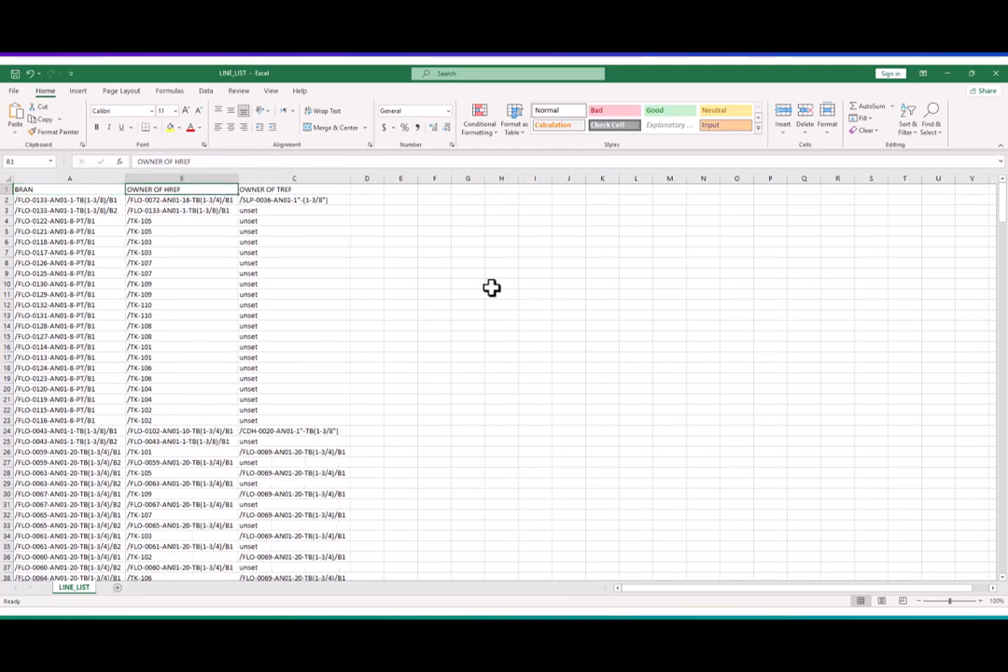
pyautogui.write('Fro')
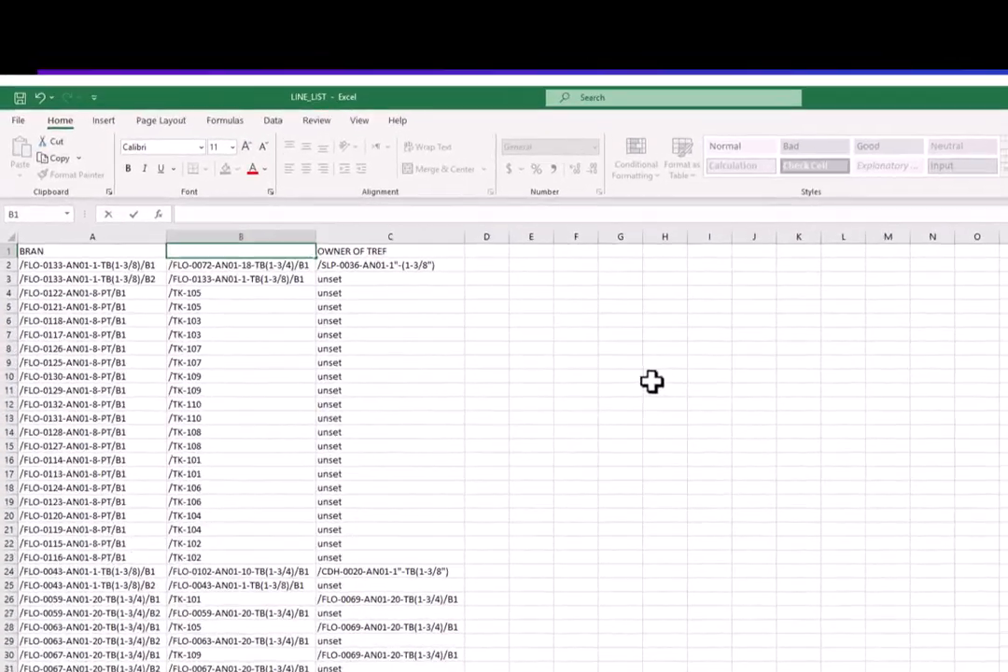
pyautogui.write('m')
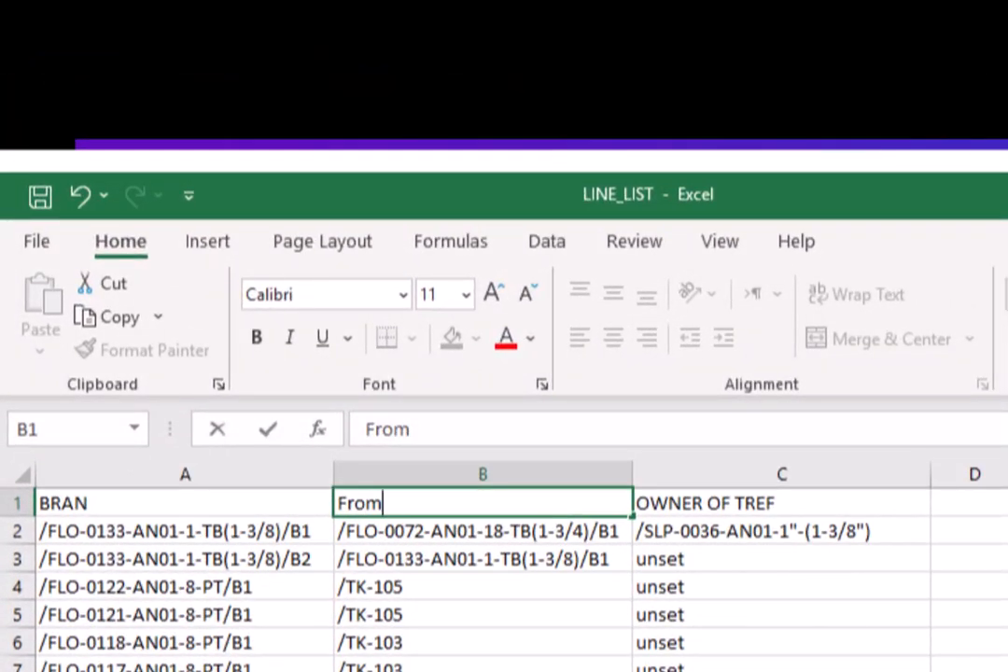
pyautogui.press('Return')
pyautogui.click(793, 475)
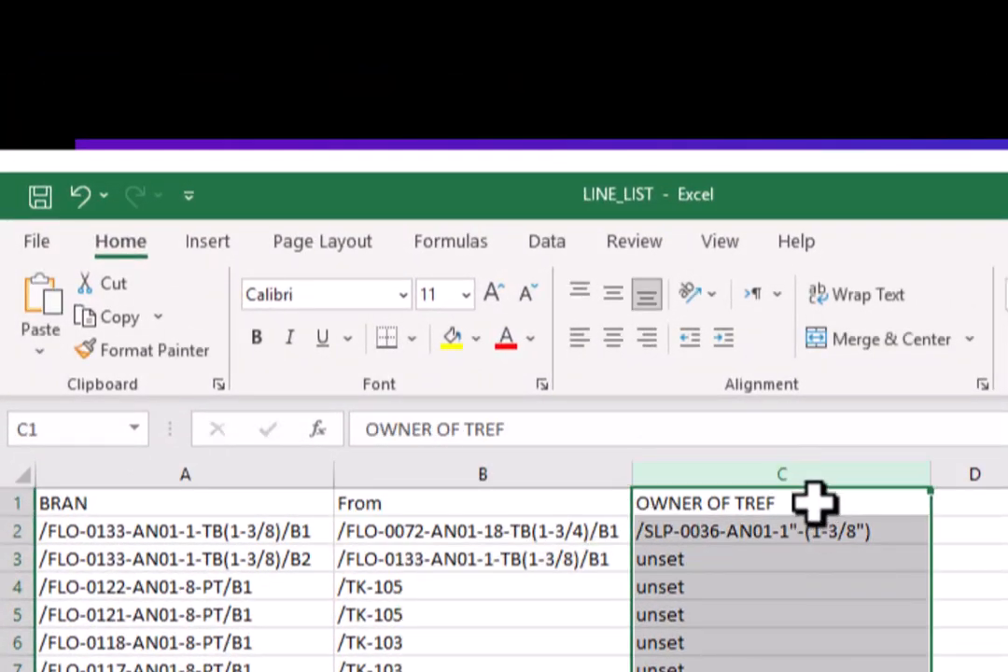
pyautogui.click(815, 503)
pyautogui.write('T')
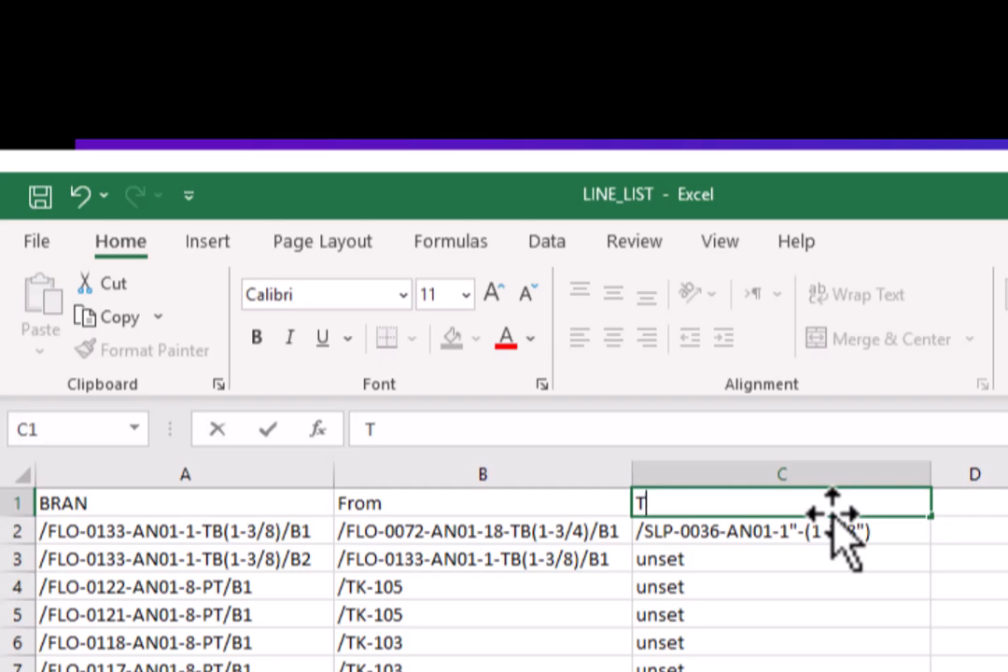
pyautogui.write('o')
pyautogui.press('Return')
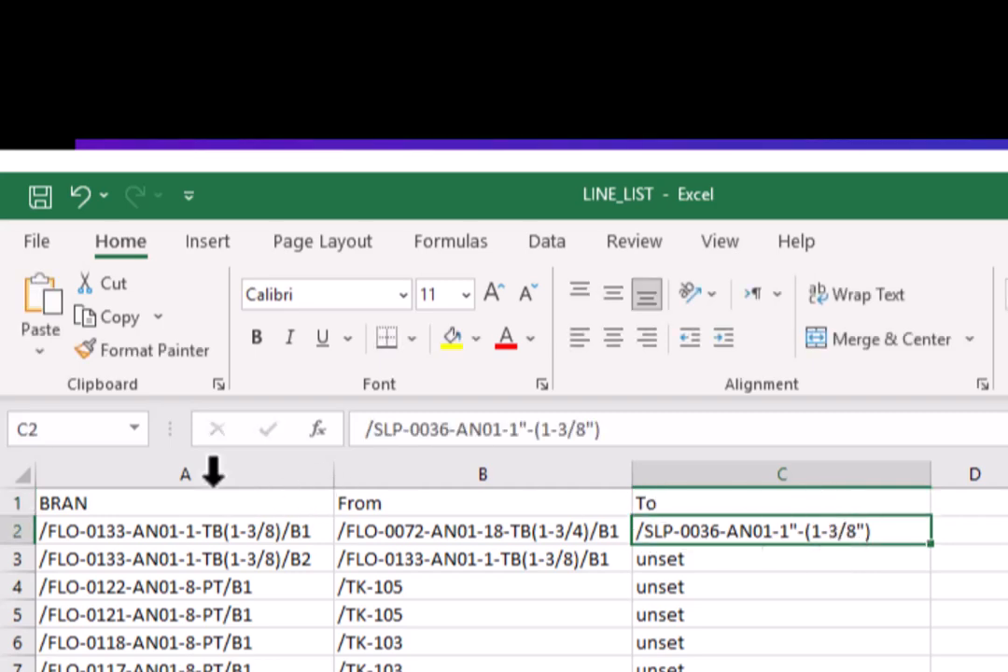
# - Rename the BRAN header in A1 as Pipe name
pyautogui.click(203, 504)
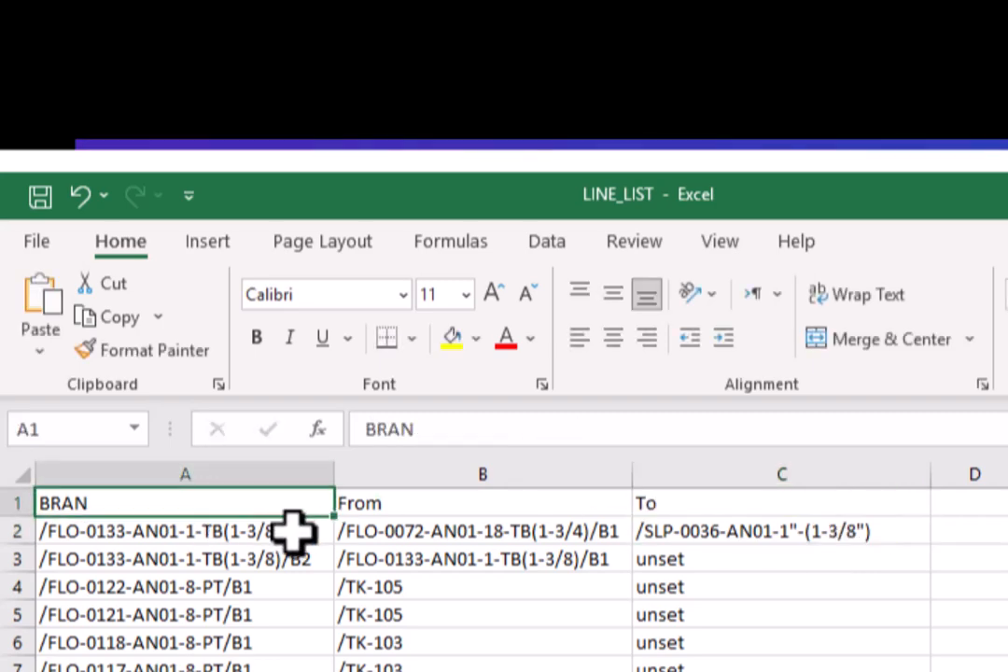
pyautogui.write('pi')
pyautogui.press('BackSpace')
pyautogui.press('BackSpace')
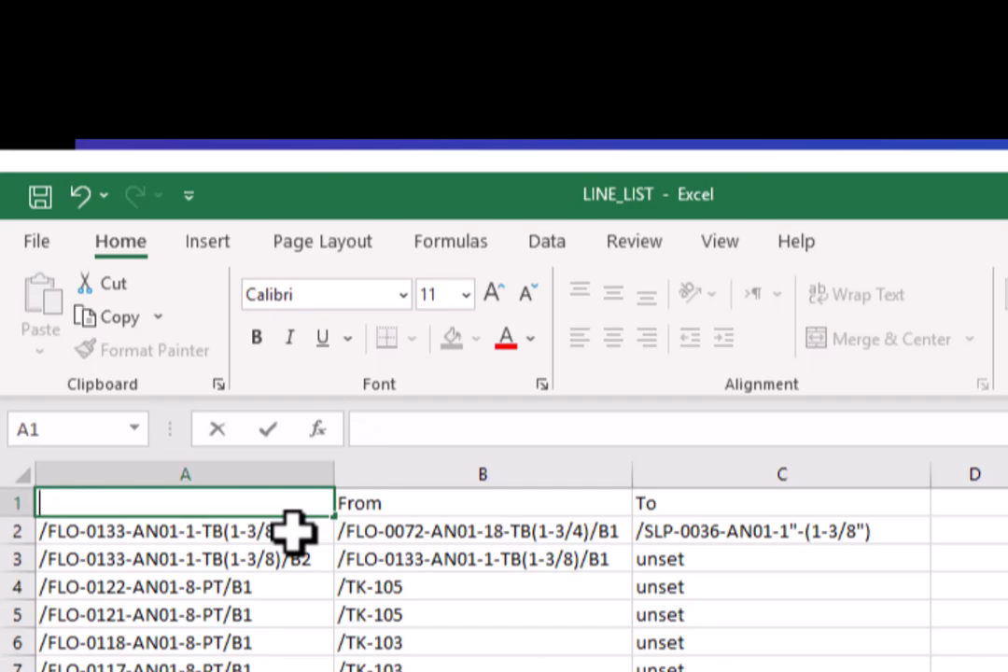
pyautogui.write('Pipe nam')
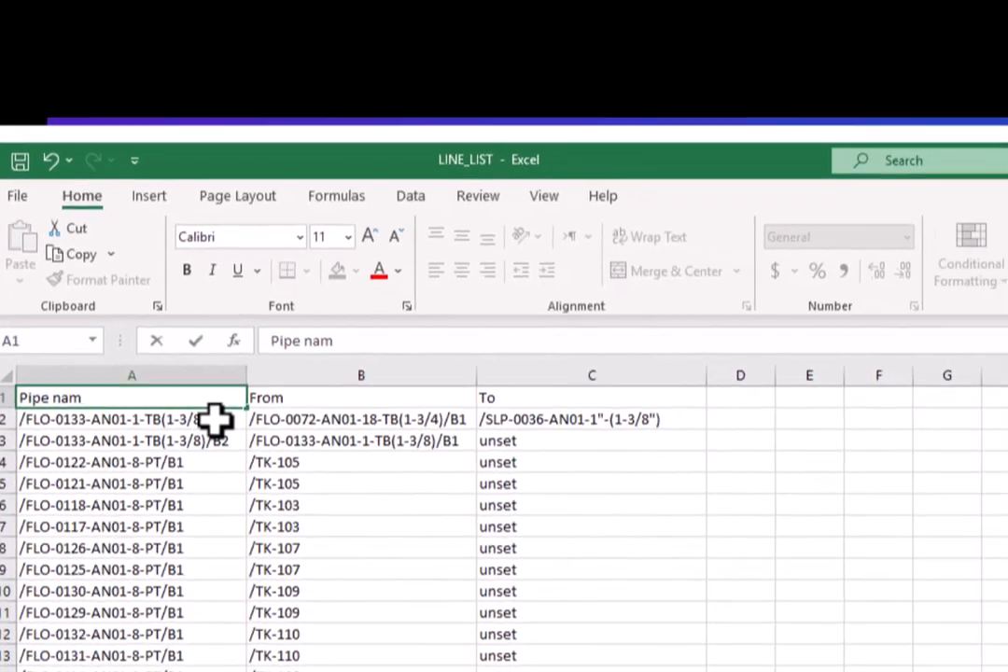
pyautogui.write('e')
pyautogui.press('Return')
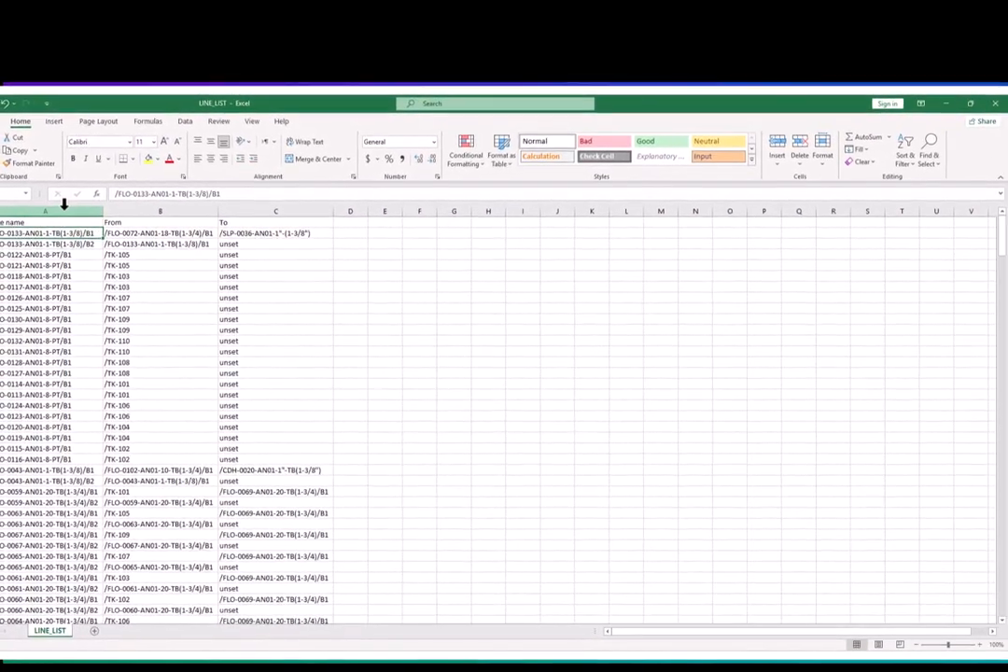
# - Find all cells containing /b2 in the Pipe name column and select every match in the results
pyautogui.click(64, 207)
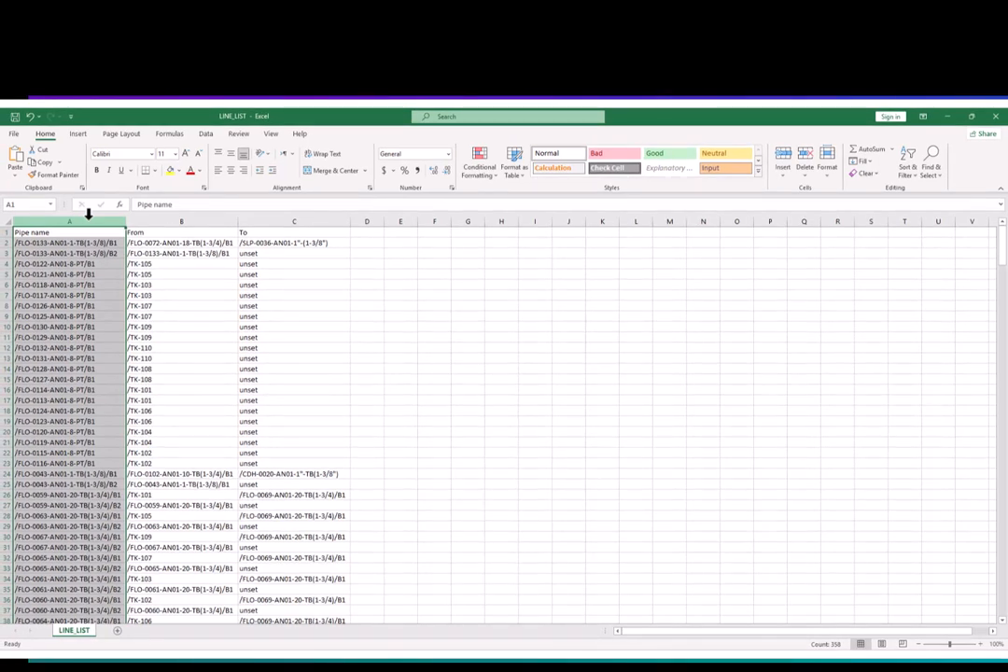
pyautogui.hotkey('ctrl', 'f')
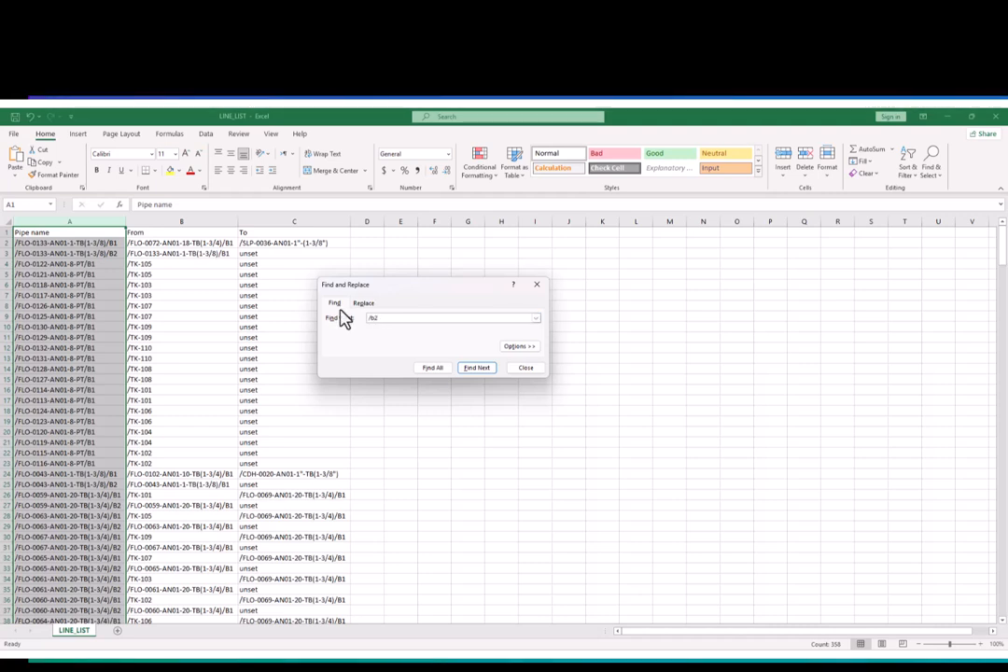
pyautogui.click(432, 369)
pyautogui.moveTo(546, 428); pyautogui.dragTo(669, 539)
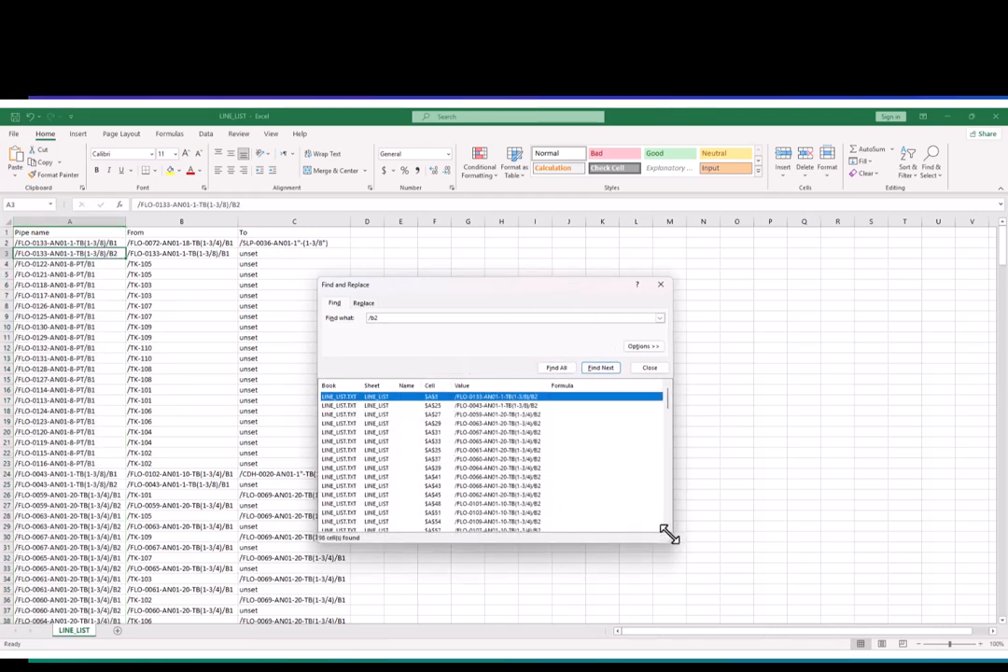
pyautogui.scroll(-3, 553, 453)
pyautogui.scroll(-15, 550, 467)
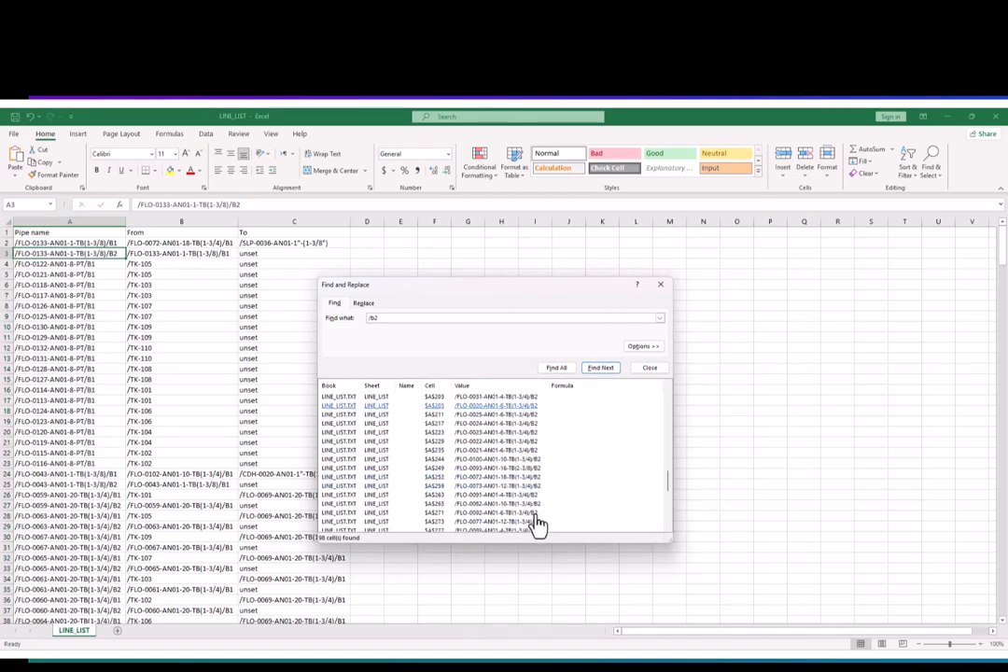
pyautogui.scroll(-2, 537, 528)
pyautogui.keyDown('shift'); pyautogui.click(537, 528); pyautogui.keyUp('shift')
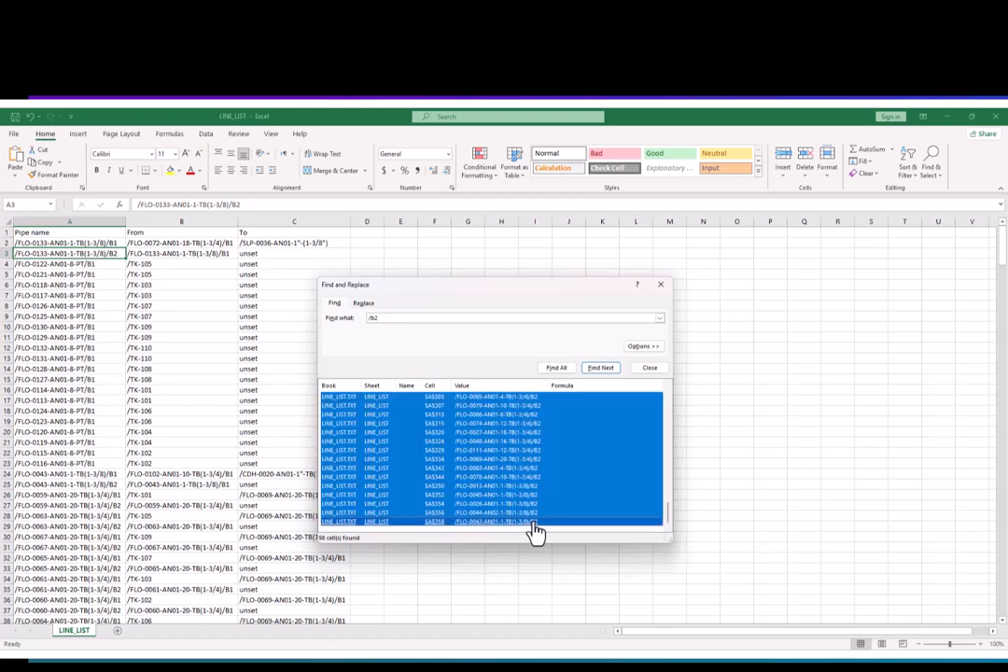
# - Delete the entire rows of all selected /b2 matches in the Pipe name column
pyautogui.rightClick(55, 357)
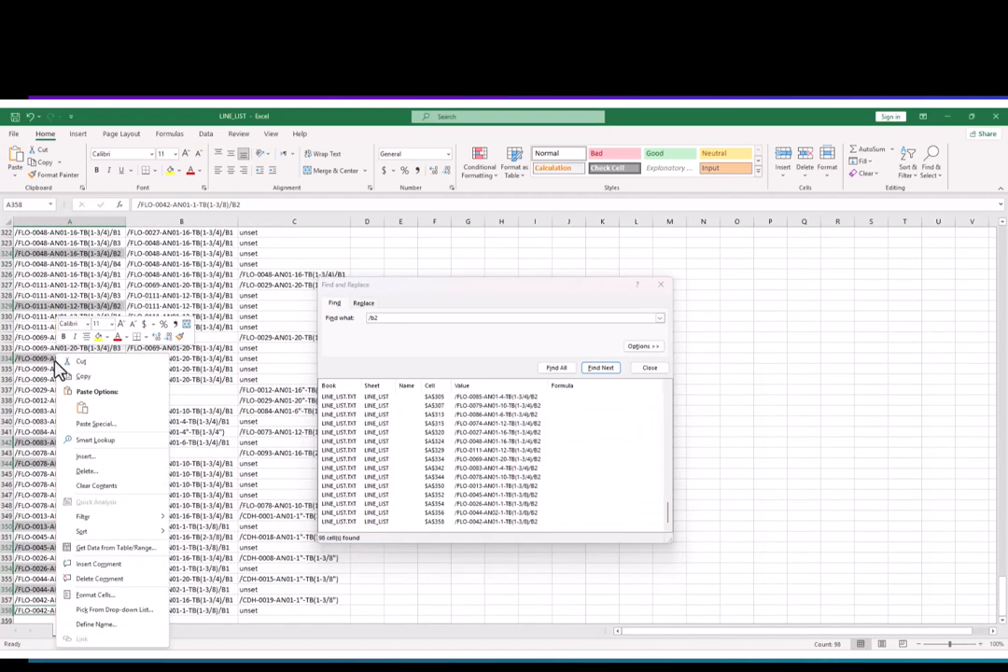
pyautogui.click(101, 472)
pyautogui.click(105, 495)
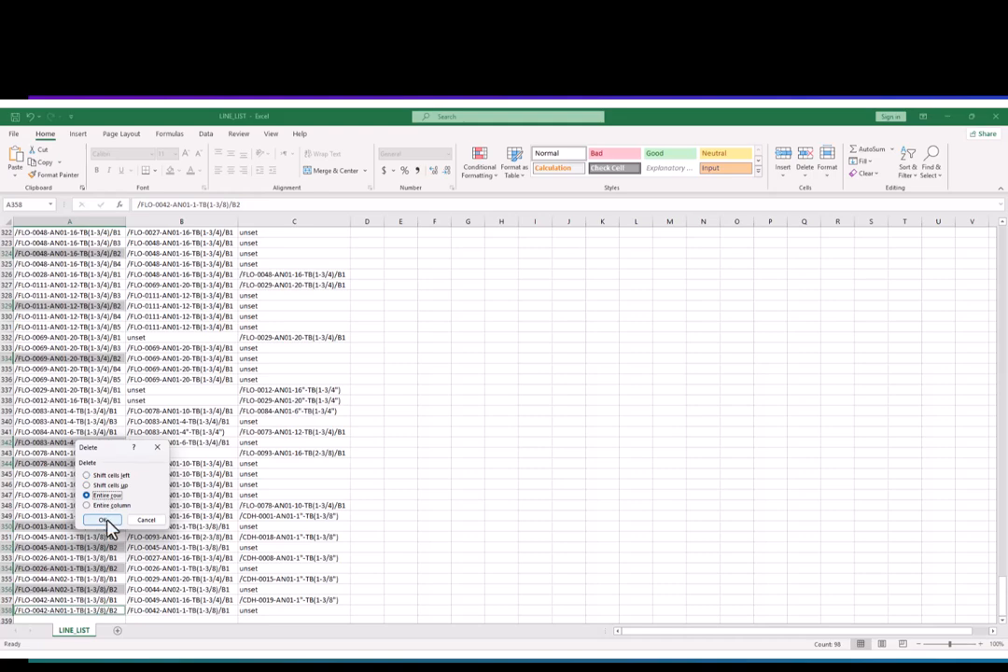
pyautogui.click(101, 520)
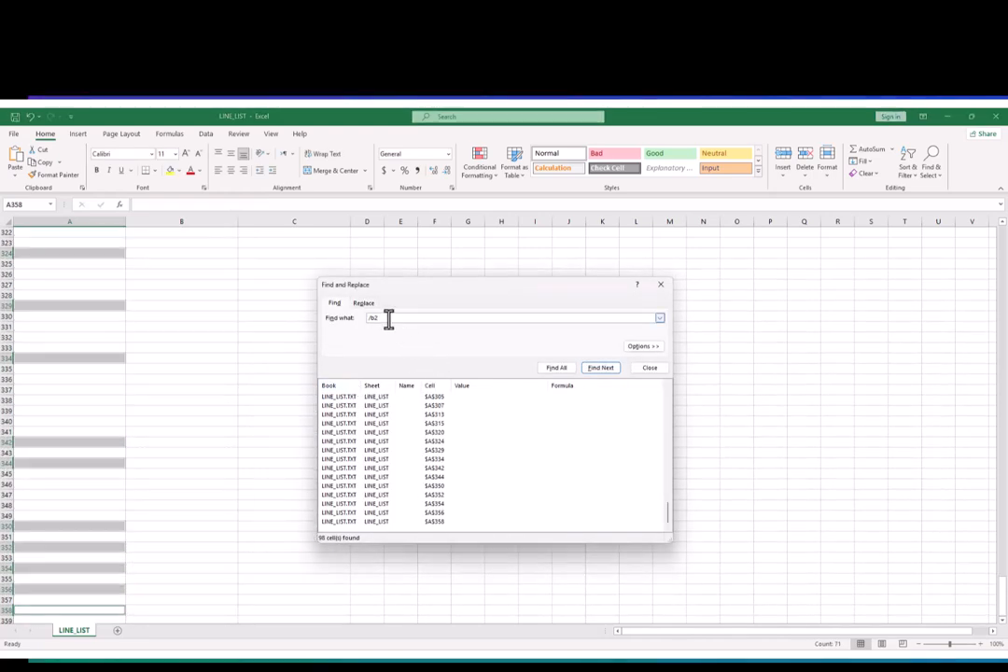
# - Find all cells containing /b3 in the Pipe name column and select every match in the results
pyautogui.click(94, 220)
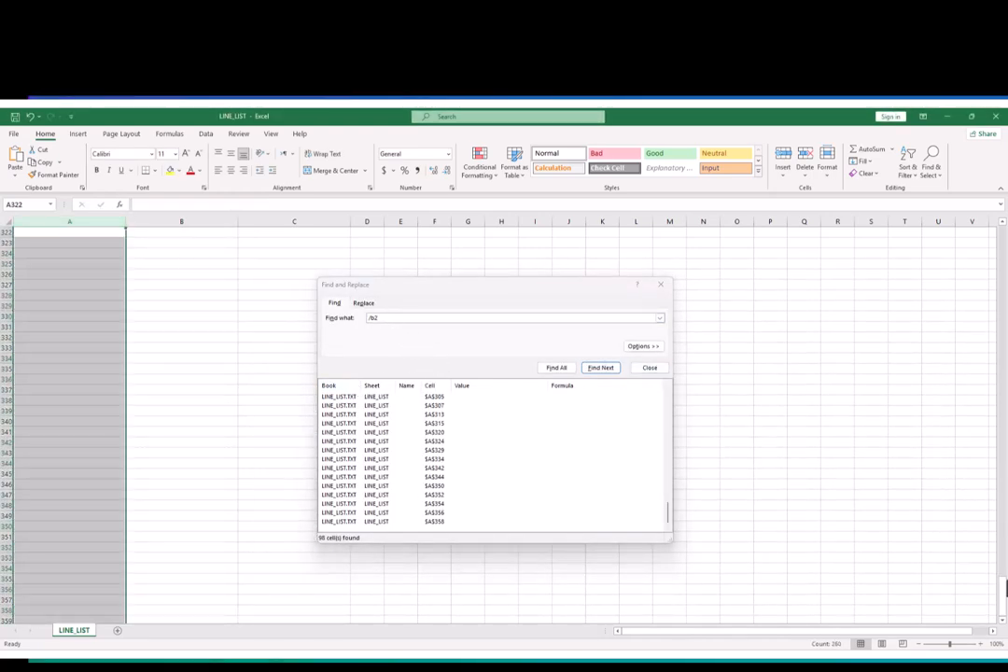
pyautogui.moveTo(1004, 587); pyautogui.dragTo(1000, 220)
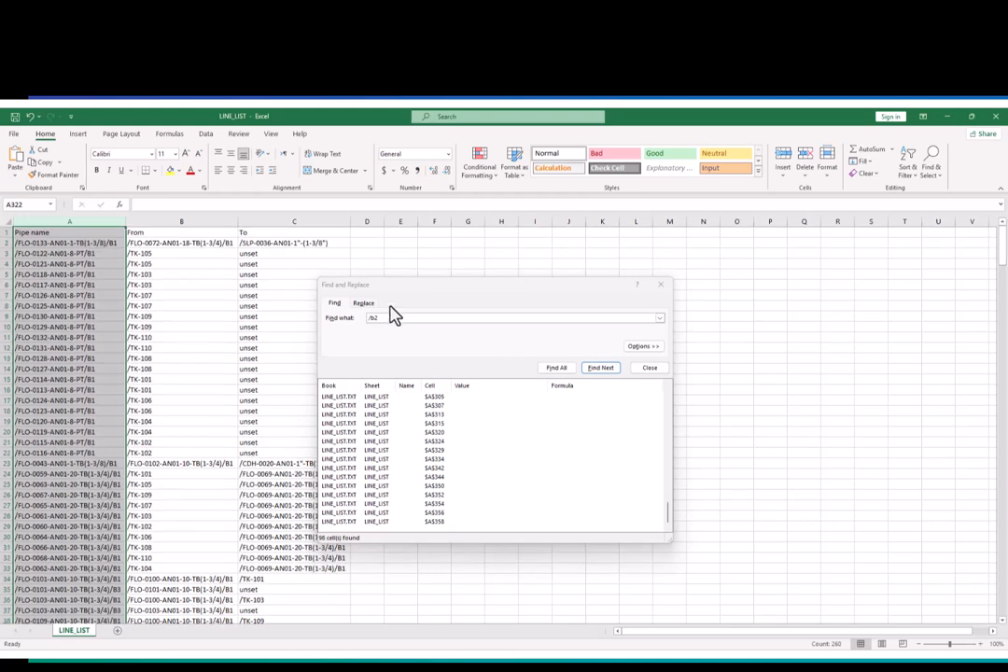
pyautogui.click(387, 317)
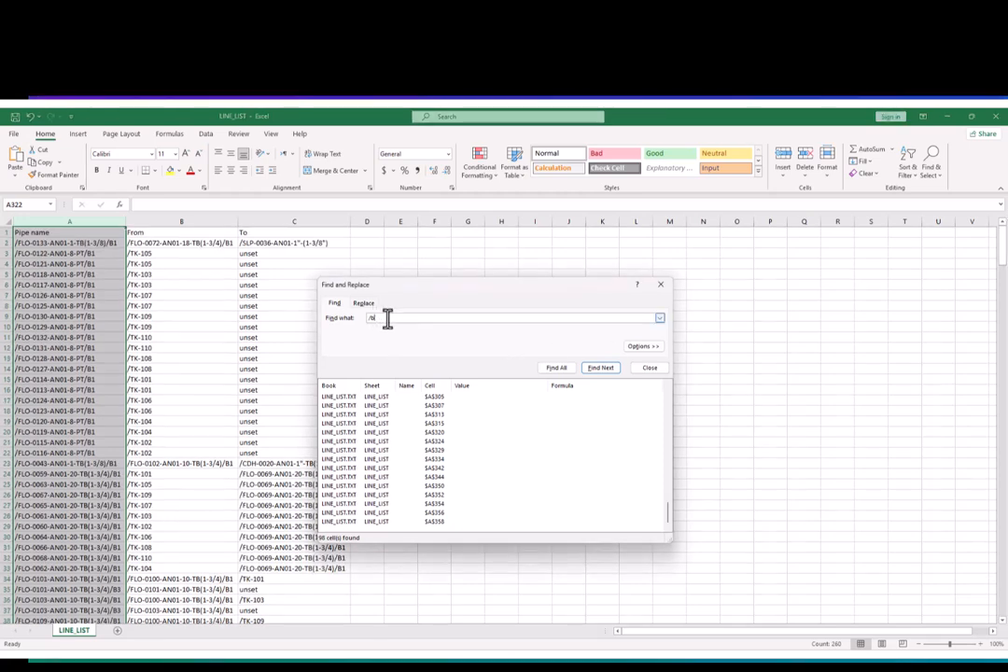
pyautogui.click(560, 373)
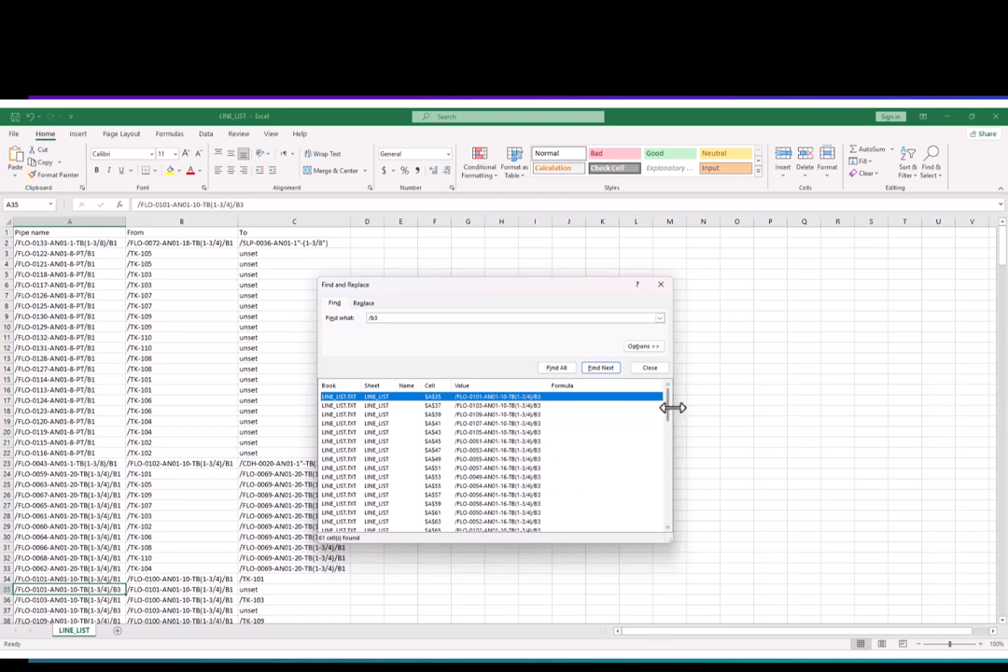
pyautogui.moveTo(670, 407); pyautogui.dragTo(673, 528)
pyautogui.click(521, 524)
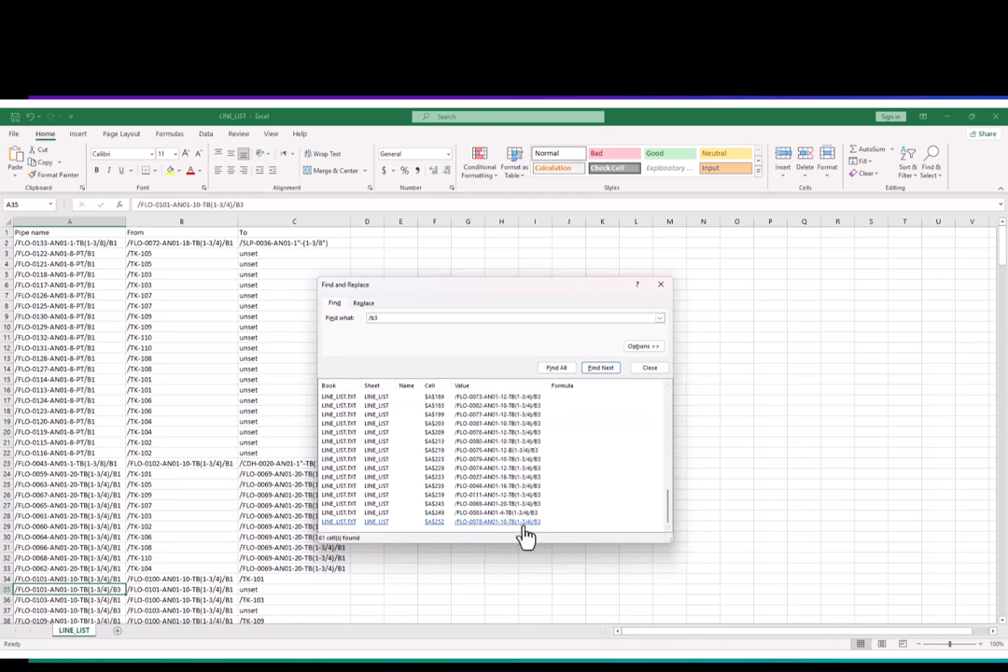
pyautogui.hotkey('ctrl', 'a')
# - Delete the entire rows of the selected /b3 matches and leave Find and Replace
pyautogui.rightClick(84, 475)
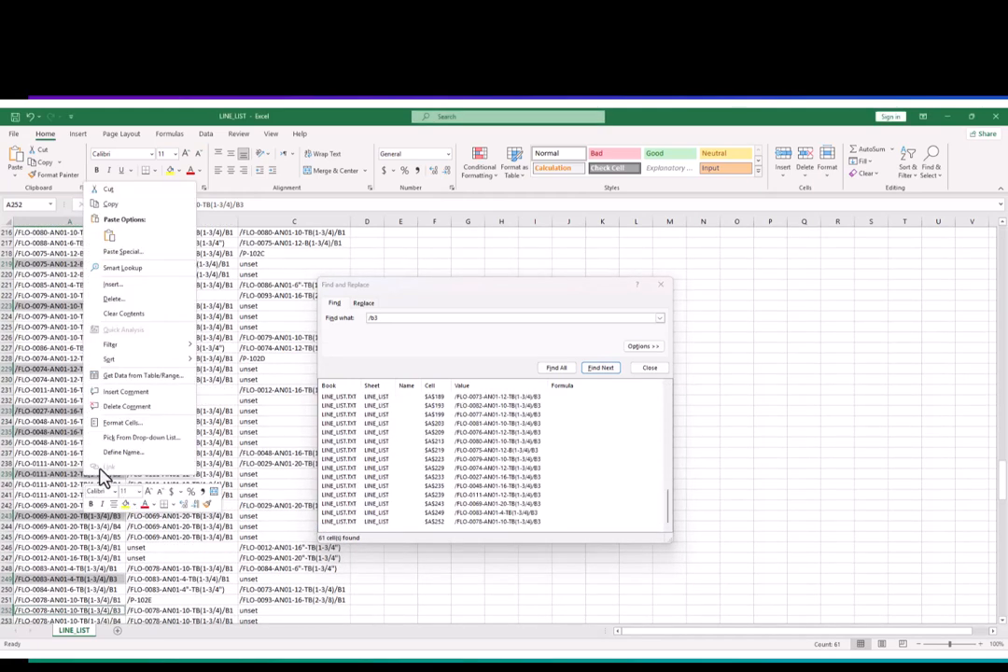
pyautogui.click(132, 306)
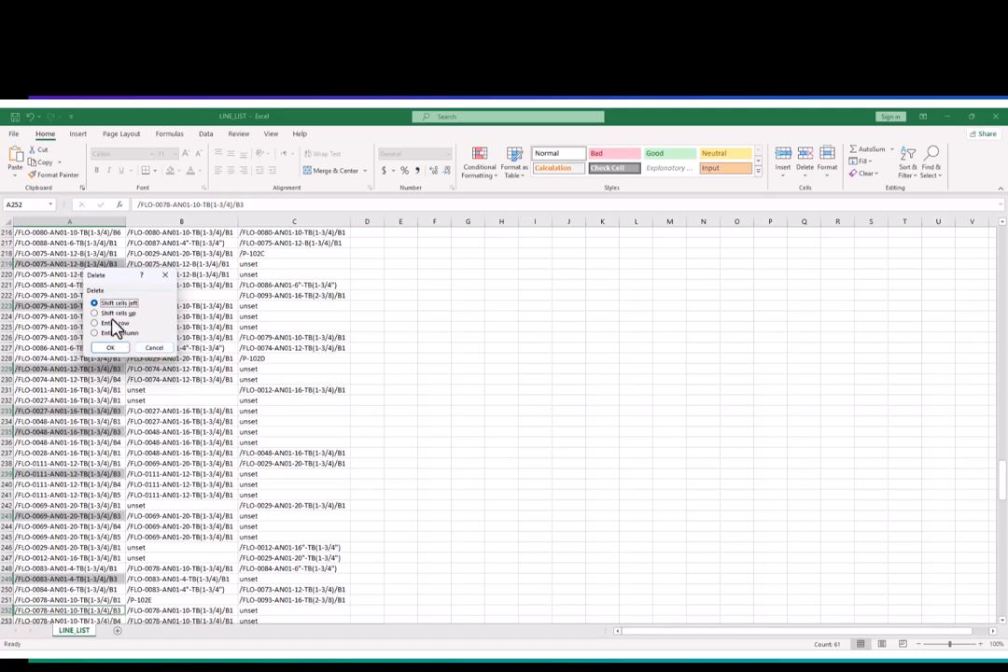
pyautogui.click(110, 323)
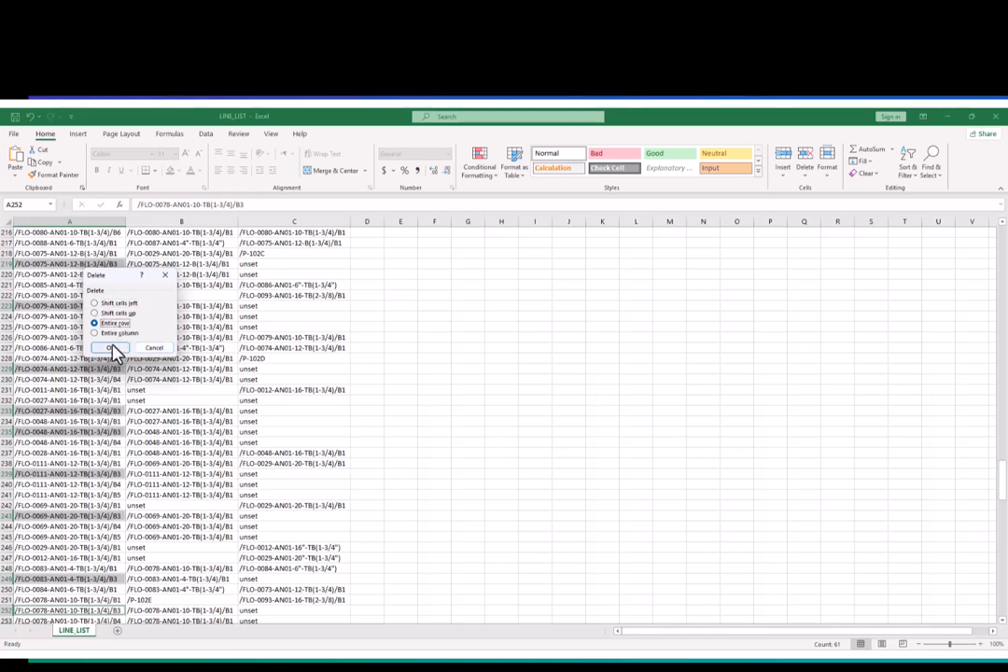
pyautogui.click(111, 349)
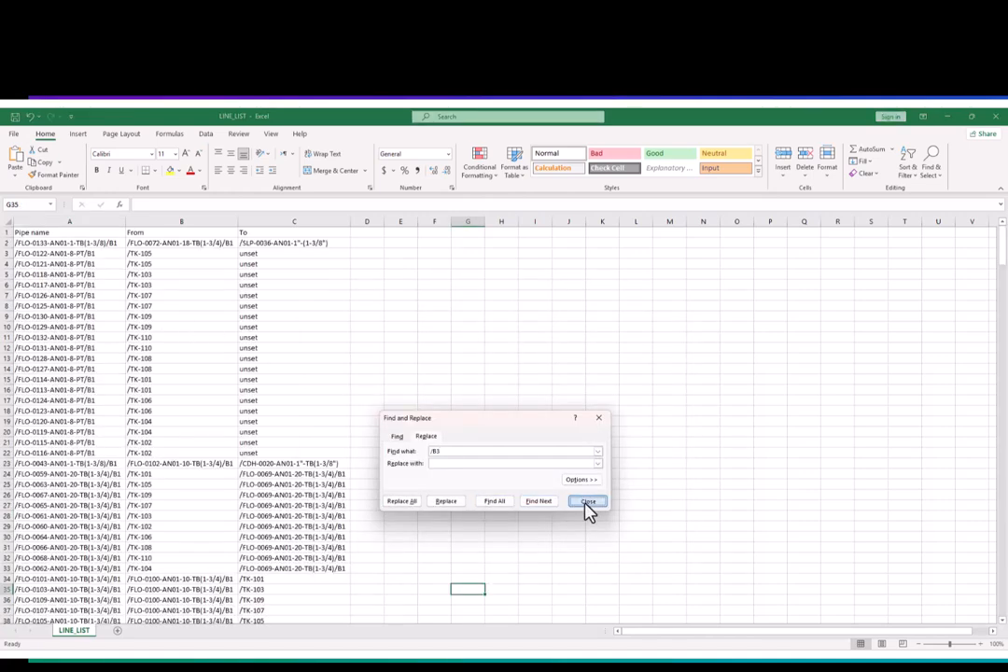
pyautogui.click(586, 504)
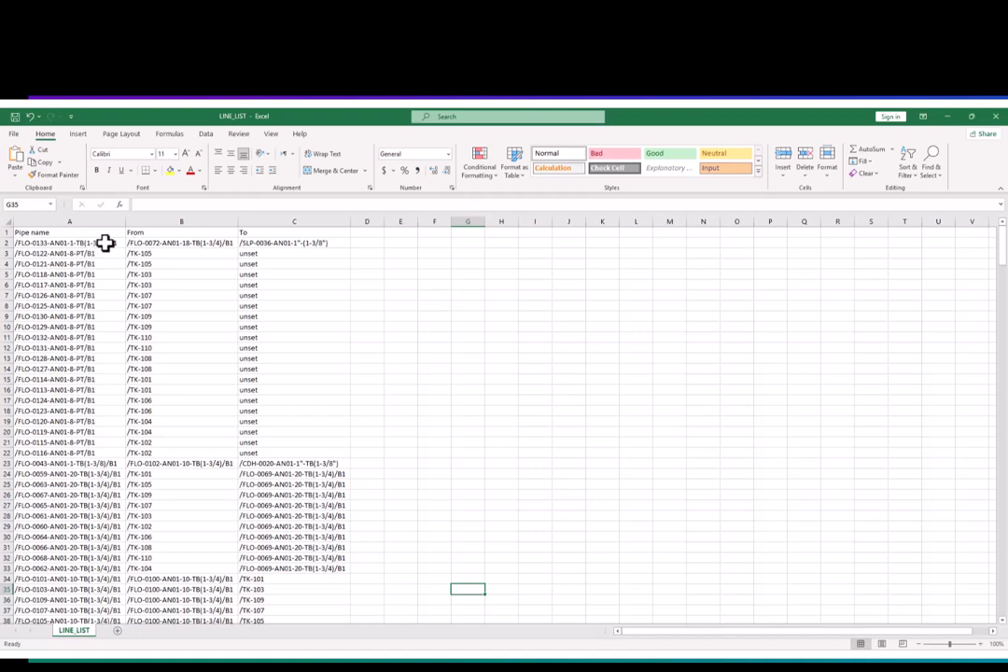
# - Check the remaining pipe names, and remove the /B1 suffix throughout the sheet by replacing it with nothing
pyautogui.moveTo(106, 243); pyautogui.dragTo(104, 601)
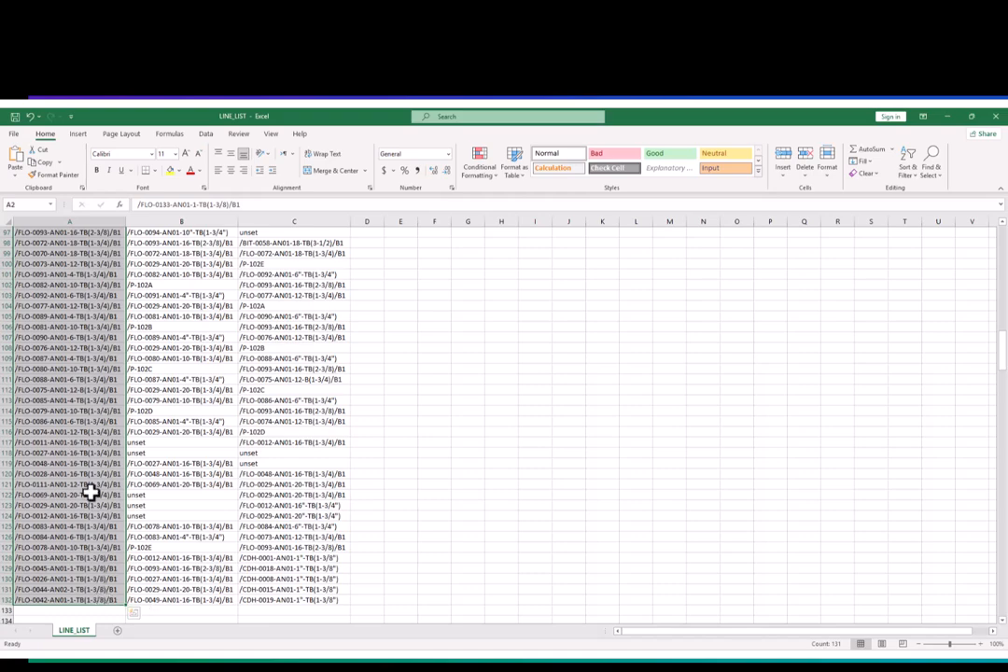
pyautogui.scroll(20, 91, 494)
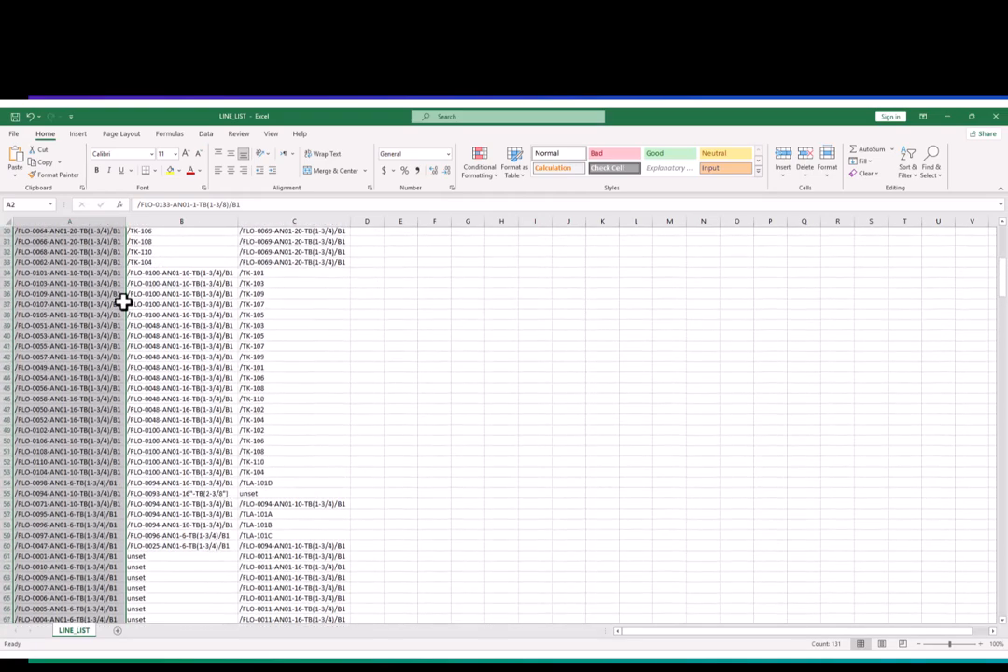
pyautogui.scroll(10, 123, 302)
pyautogui.click(112, 244)
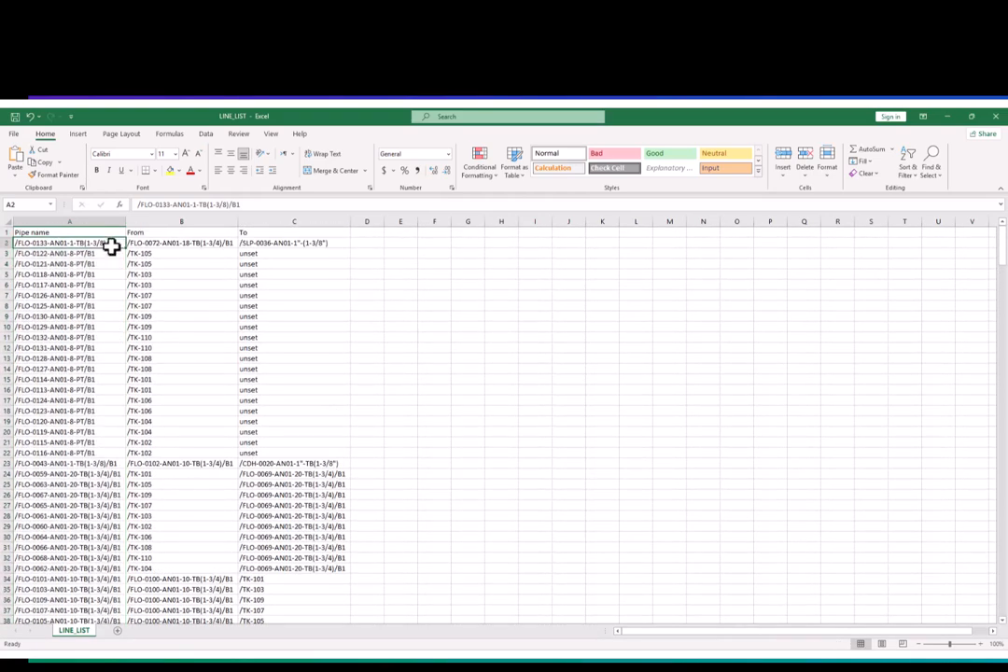
pyautogui.click(95, 290)
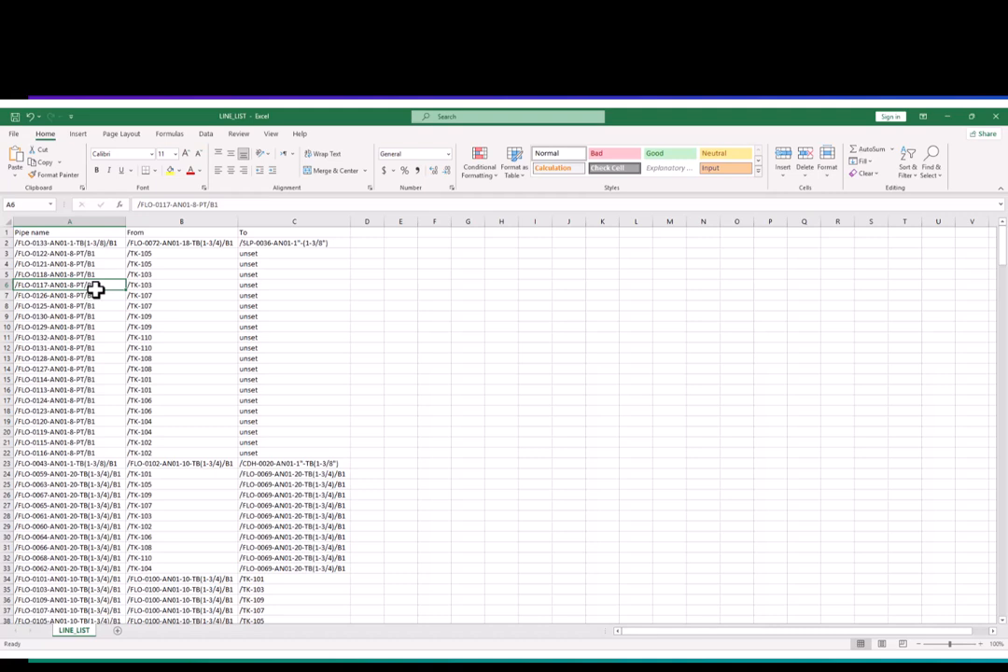
pyautogui.hotkey('ctrl', 'f')
pyautogui.click(426, 449)
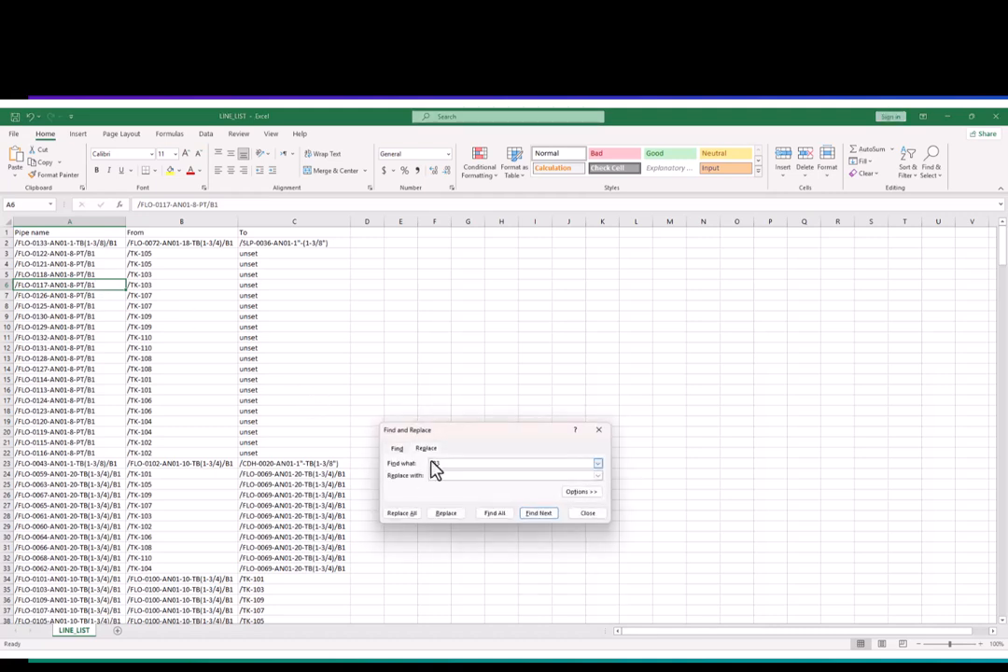
pyautogui.write('/B1')
pyautogui.click(450, 476)
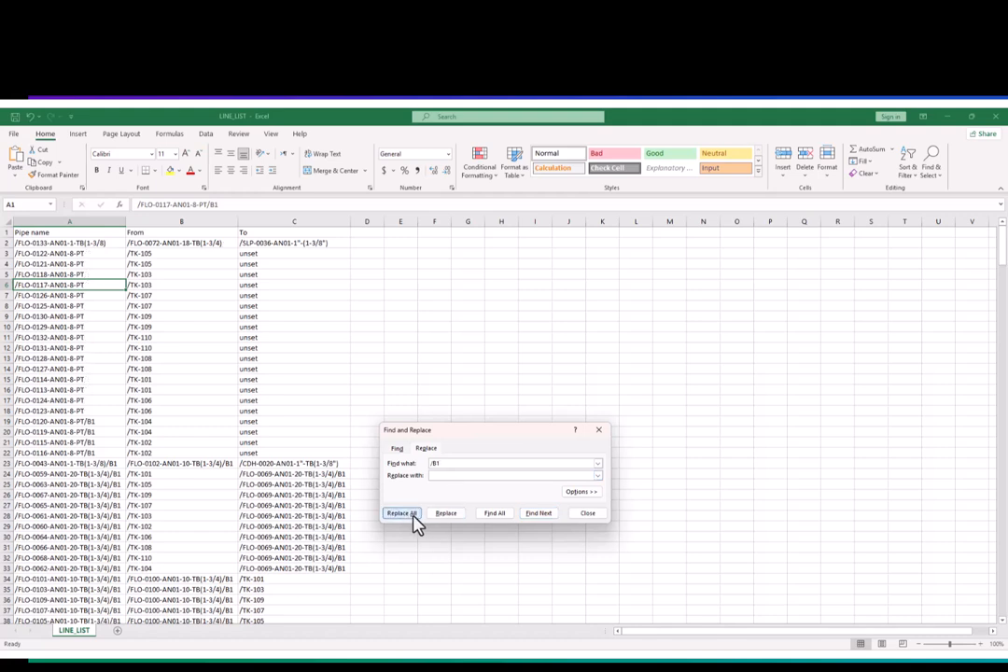
pyautogui.click(414, 514)
pyautogui.click(506, 413)
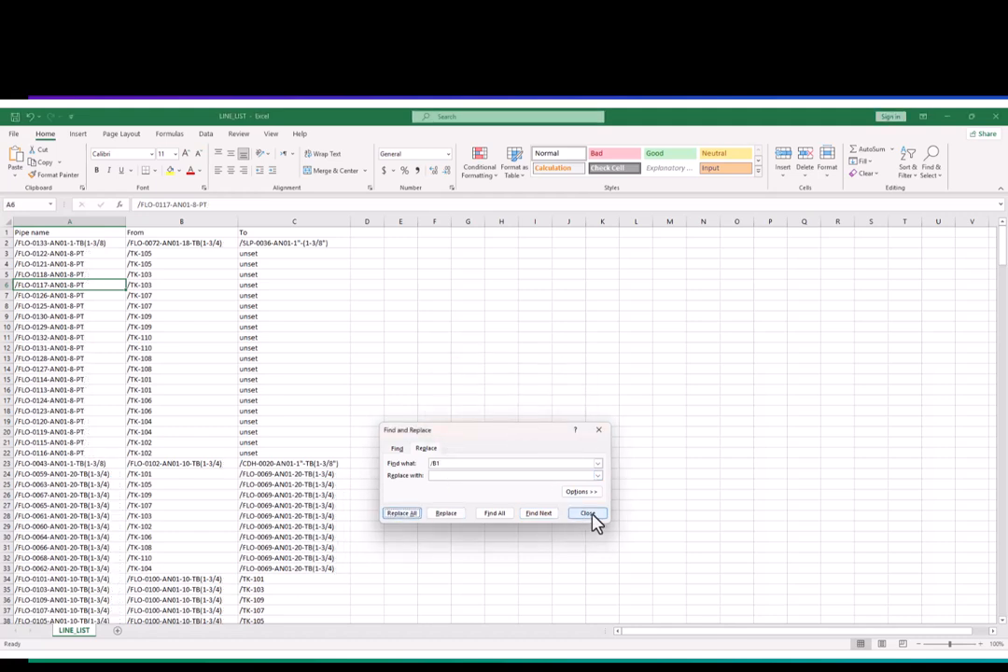
pyautogui.click(587, 513)
# - Examine the shortened pipe names and check the From and To columns for unset entries
pyautogui.click(84, 261)
pyautogui.moveTo(92, 257); pyautogui.dragTo(83, 452)
pyautogui.click(83, 461)
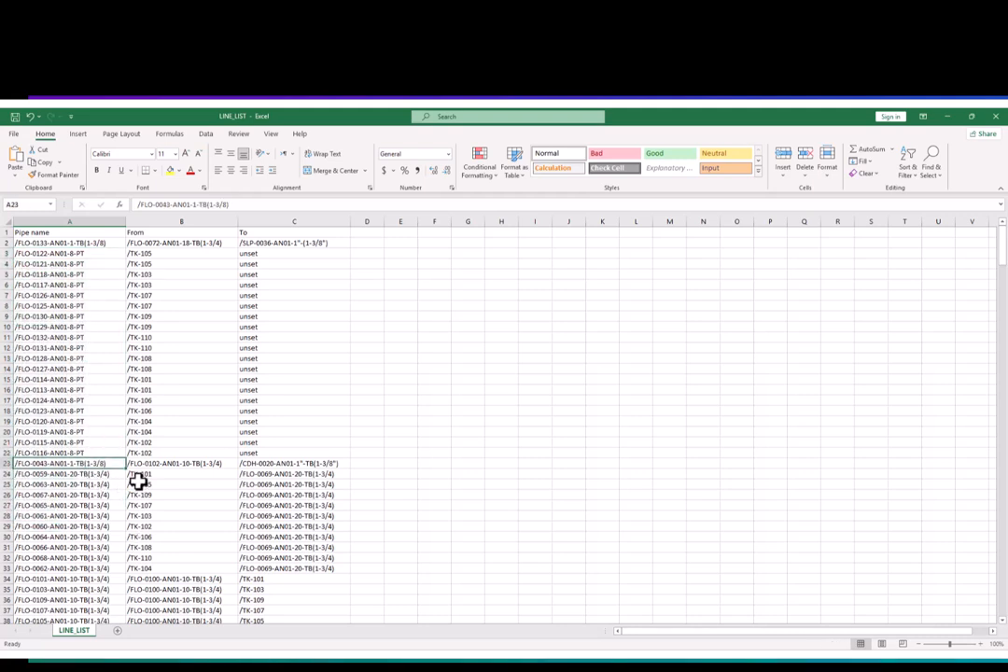
pyautogui.click(89, 452)
pyautogui.click(159, 505)
pyautogui.click(81, 493)
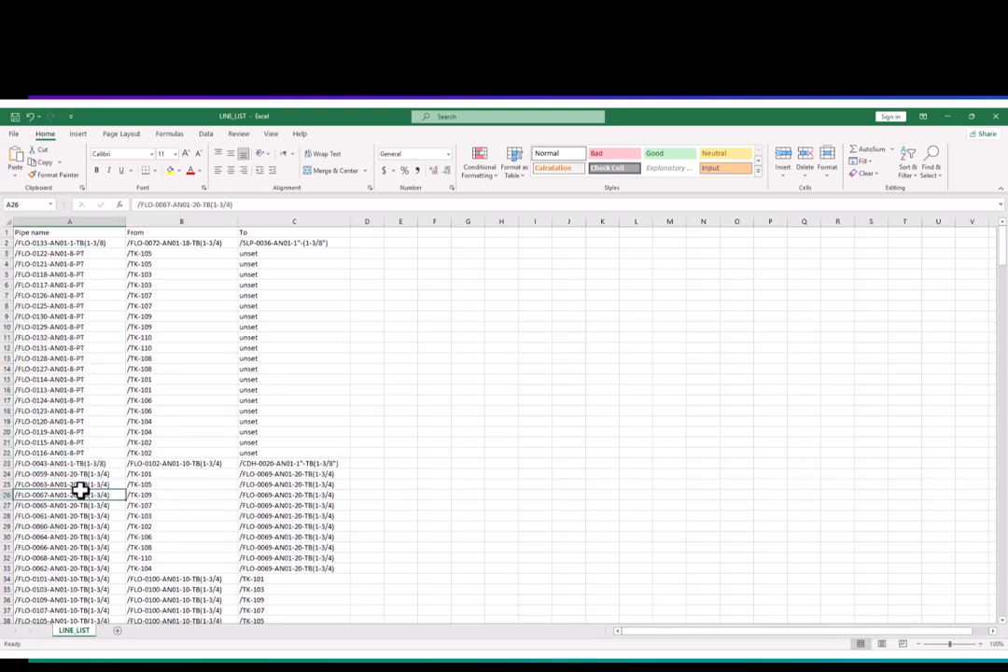
pyautogui.moveTo(75, 234)
pyautogui.mouseDown()
pyautogui.moveTo(125, 236)
pyautogui.moveTo(82, 246)
pyautogui.mouseUp()
pyautogui.click(81, 247)
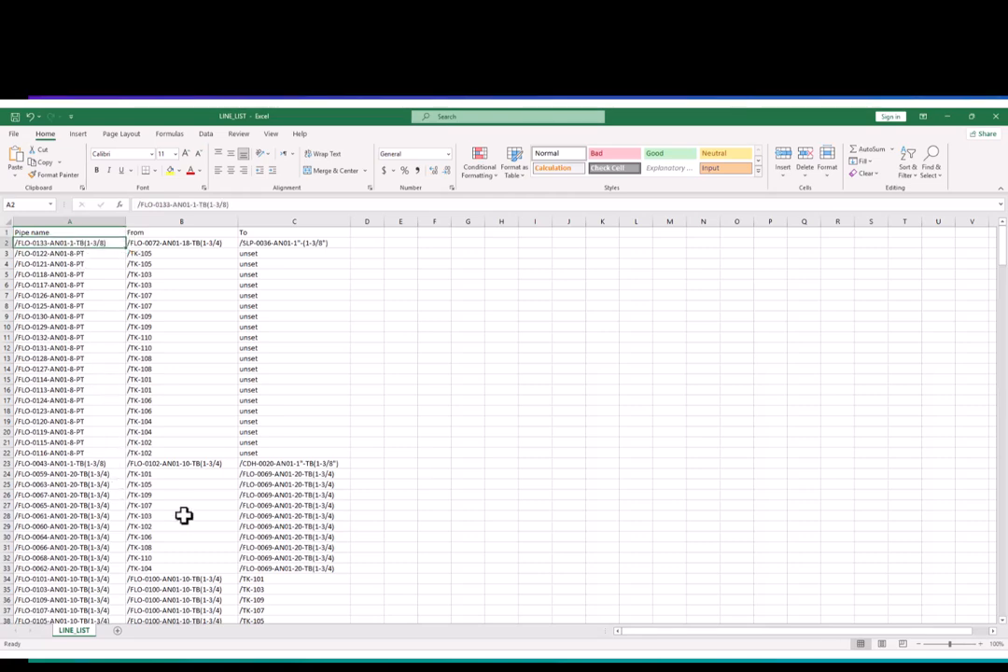
pyautogui.scroll(-11, 182, 517)
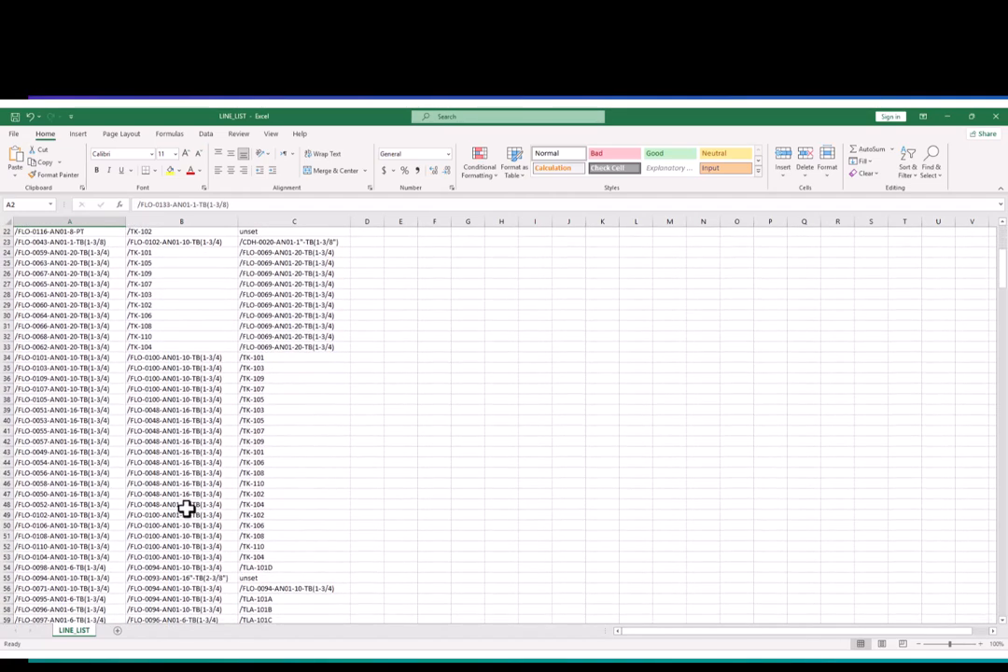
pyautogui.click(265, 452)
pyautogui.click(144, 526)
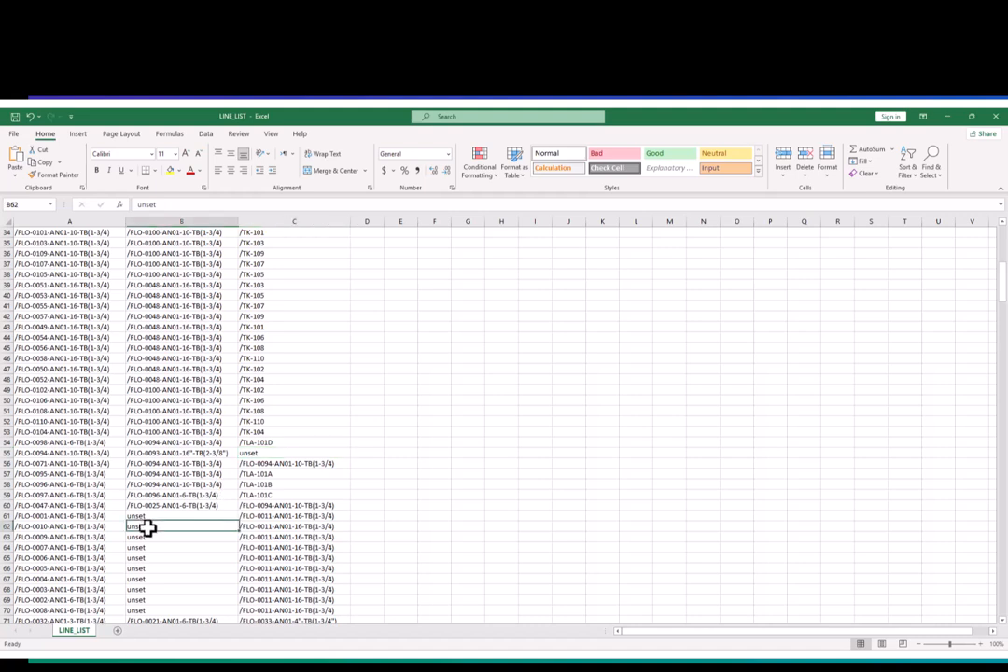
pyautogui.click(147, 559)
pyautogui.click(147, 568)
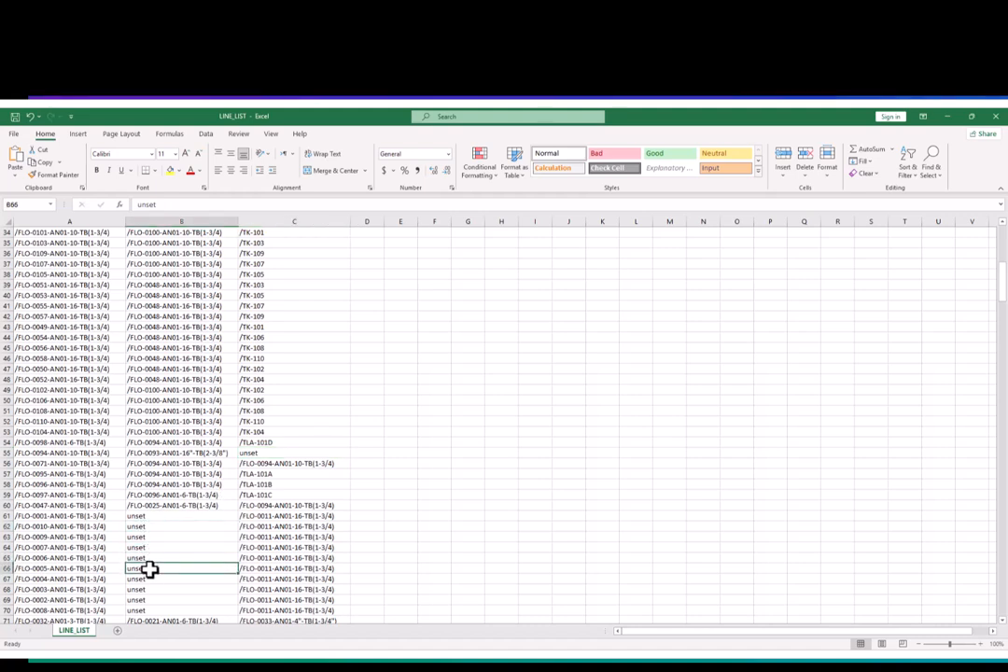
# - Replace every UNSET entry in the sheet with CLOSE END
pyautogui.hotkey('ctrl', 'f')
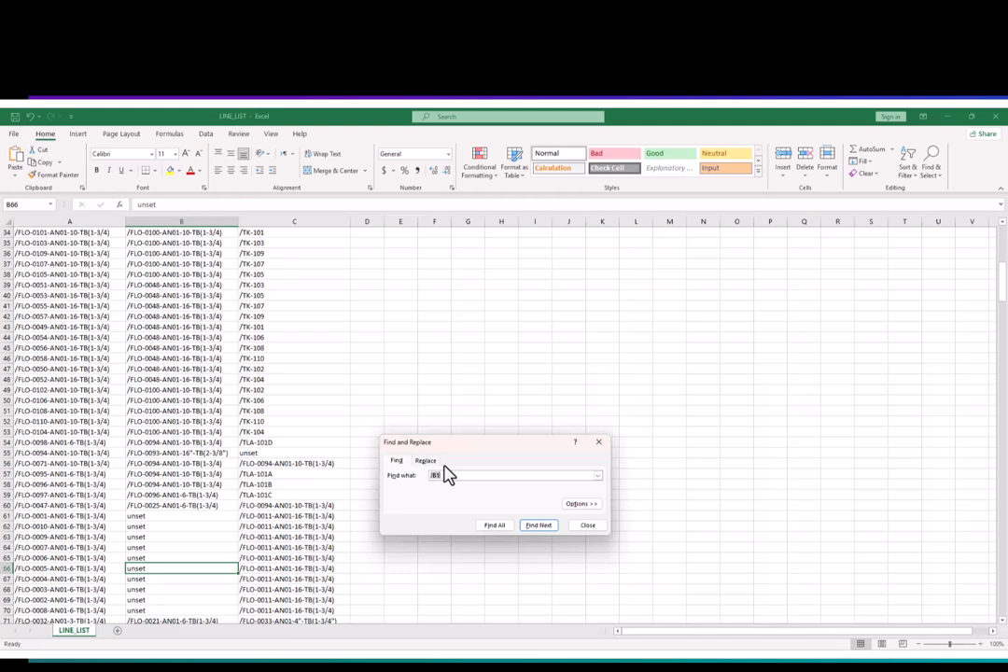
pyautogui.write('UNSET')
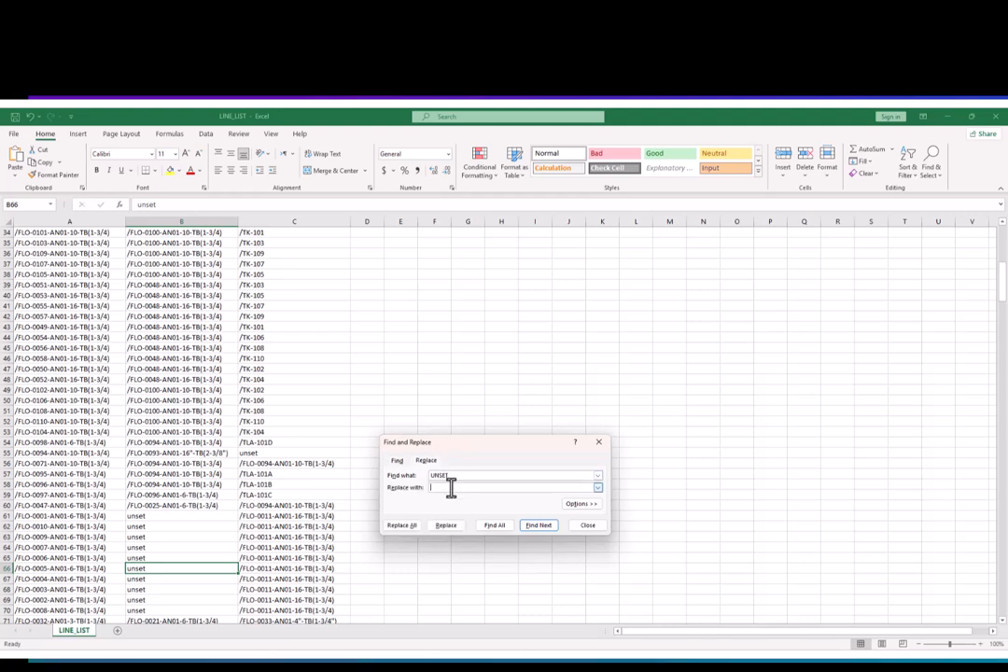
pyautogui.click(442, 486)
pyautogui.write('CLOSE END')
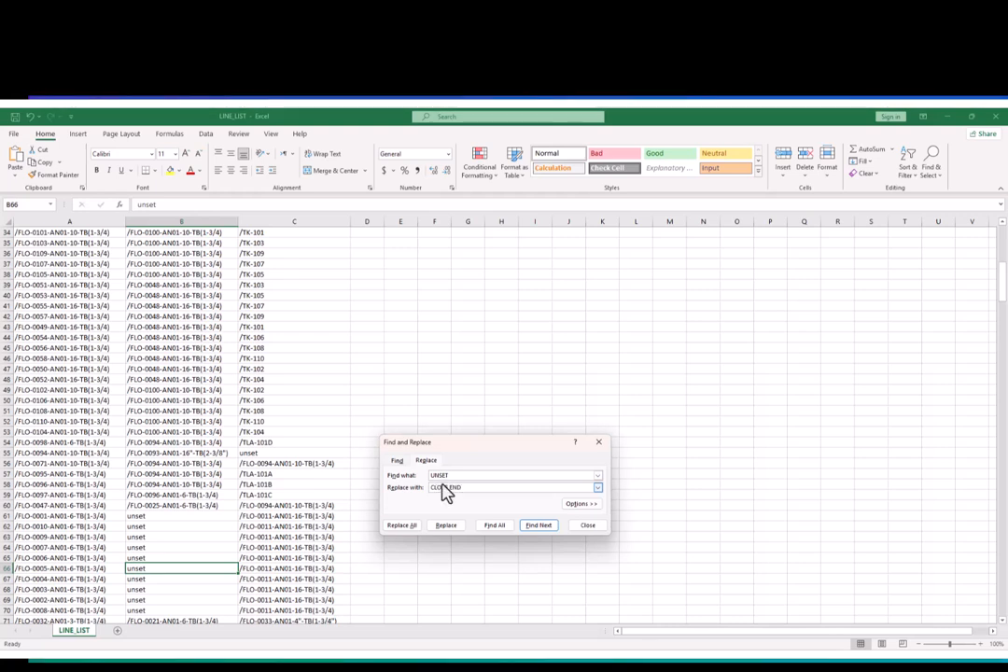
pyautogui.click(408, 526)
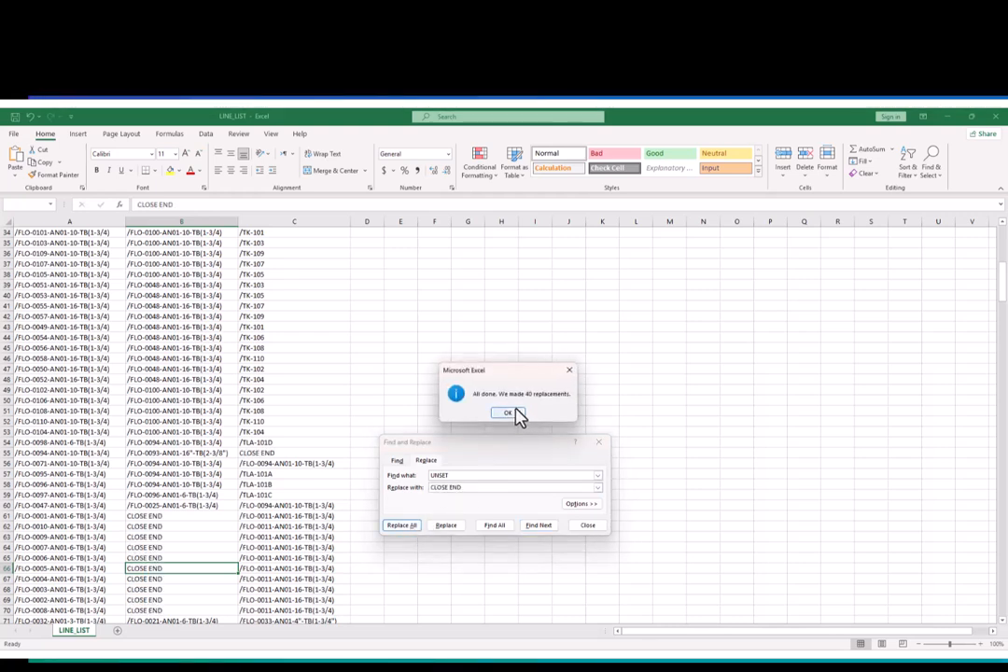
pyautogui.click(509, 412)
pyautogui.click(585, 526)
# - Review the From and To entries down to the last pipe row and back at the start of the list
pyautogui.scroll(-3, 198, 565)
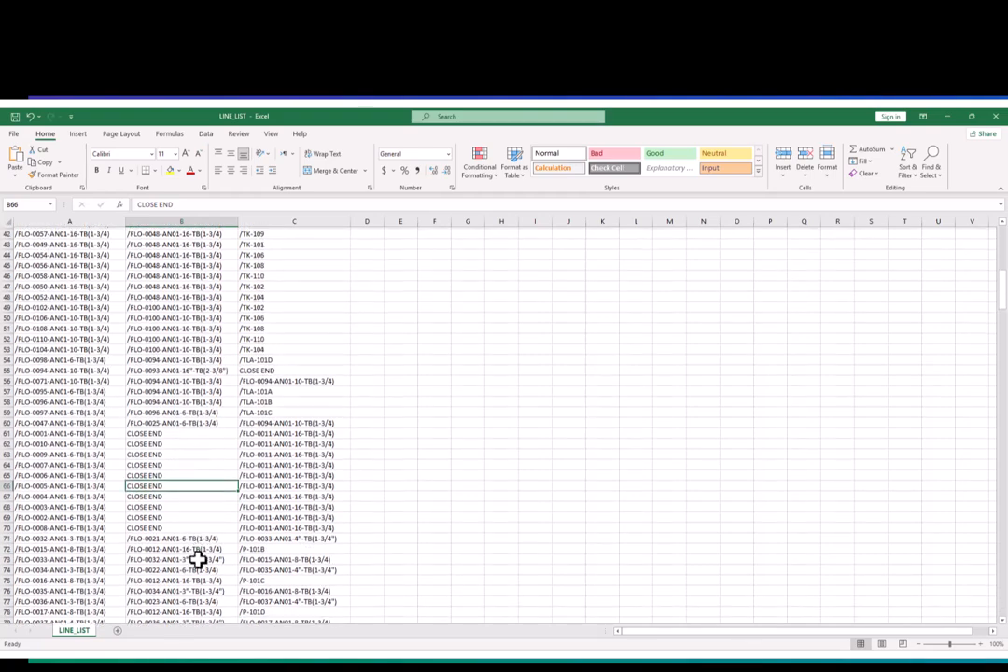
pyautogui.scroll(-11, 198, 559)
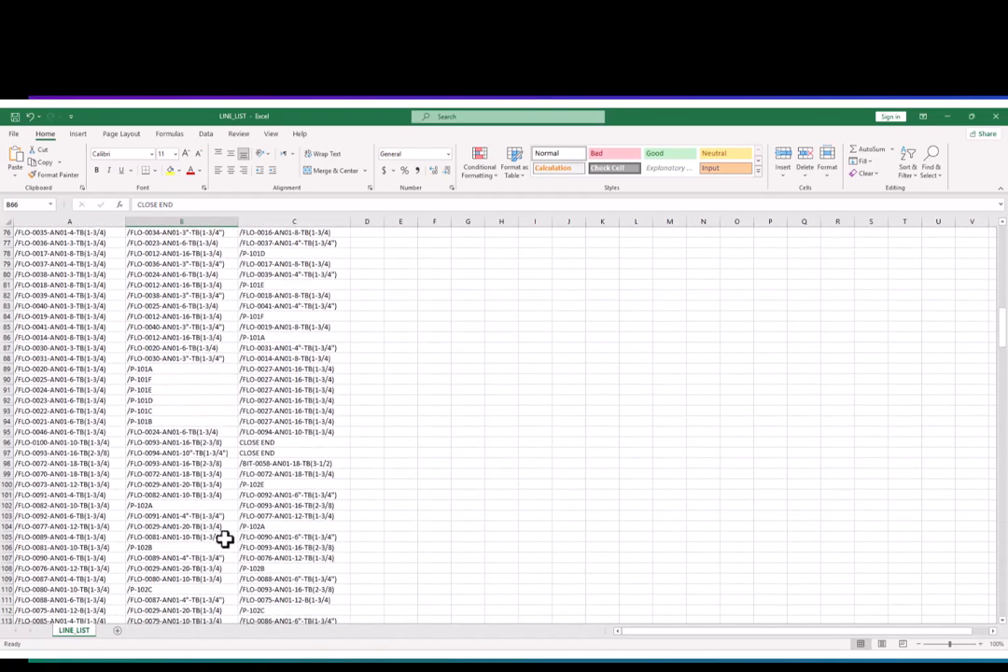
pyautogui.scroll(-6, 231, 530)
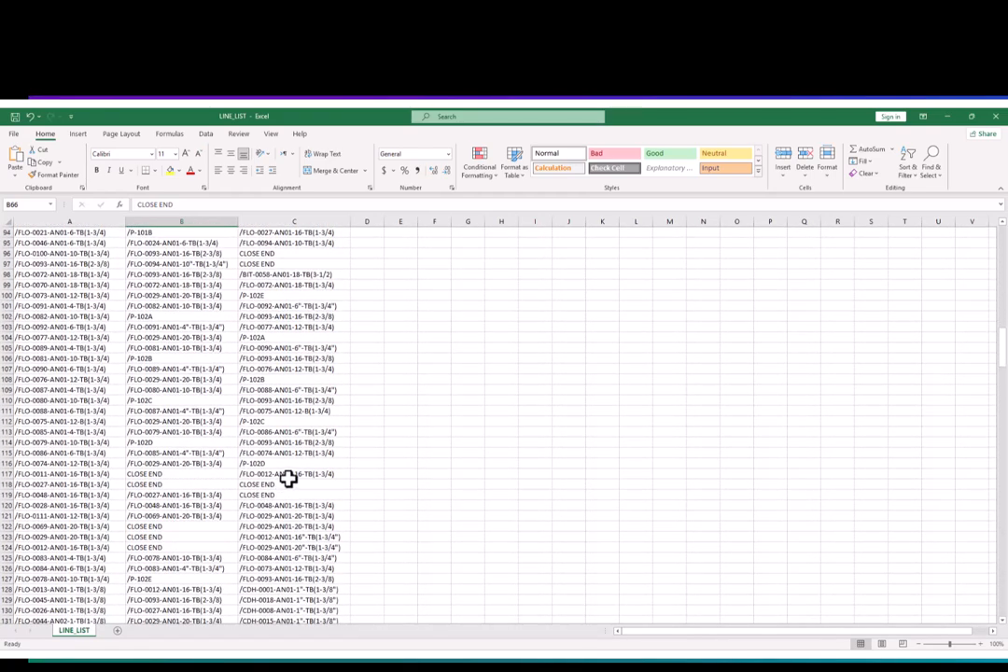
pyautogui.scroll(-4, 254, 497)
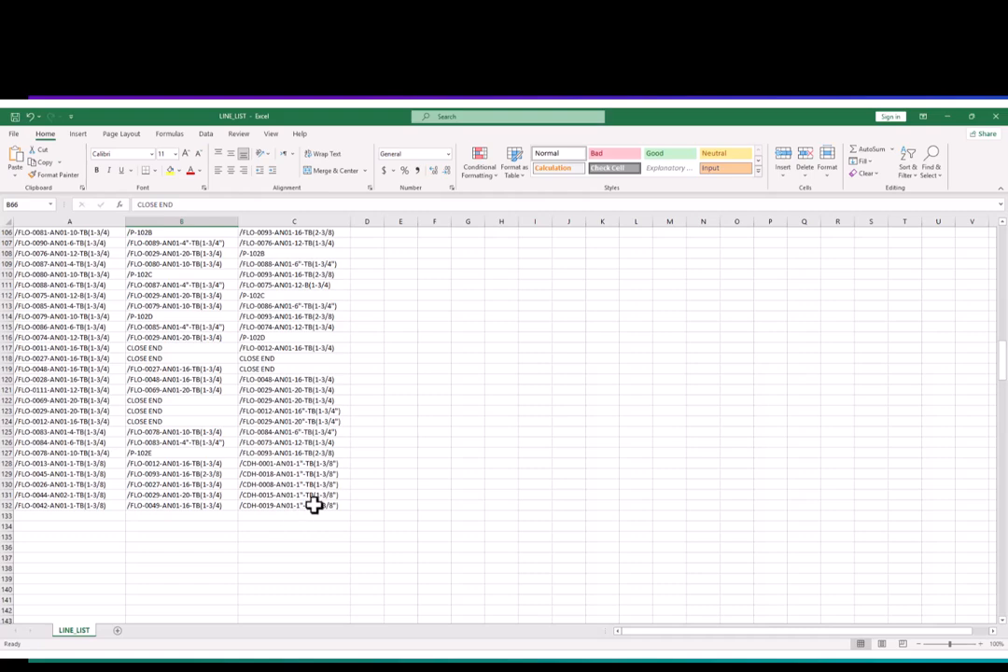
pyautogui.moveTo(313, 505); pyautogui.dragTo(343, 257)
pyautogui.click(165, 269)
pyautogui.click(163, 254)
pyautogui.click(241, 288)
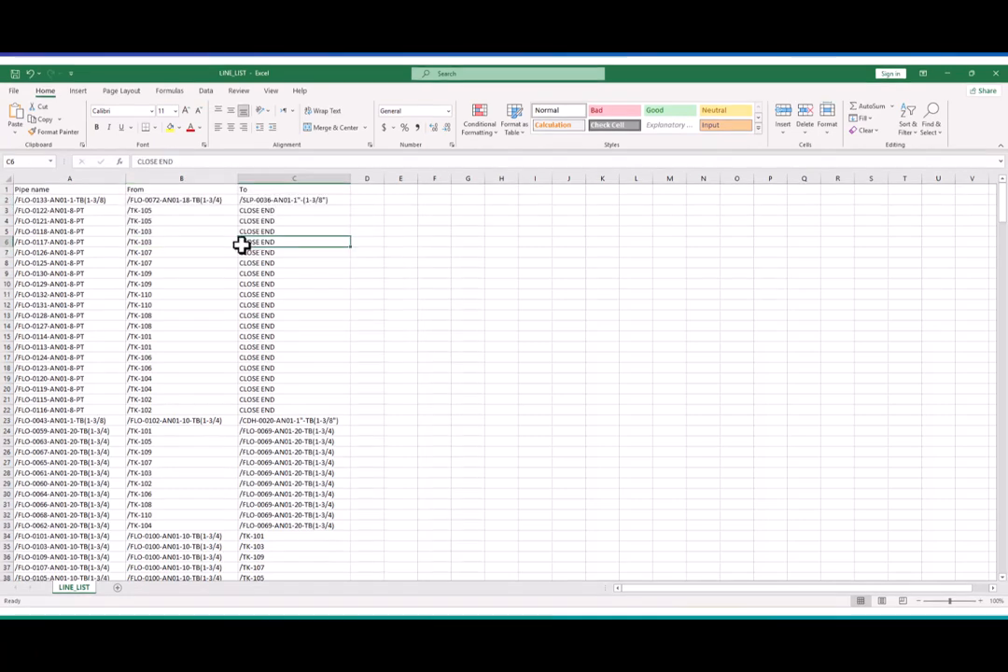